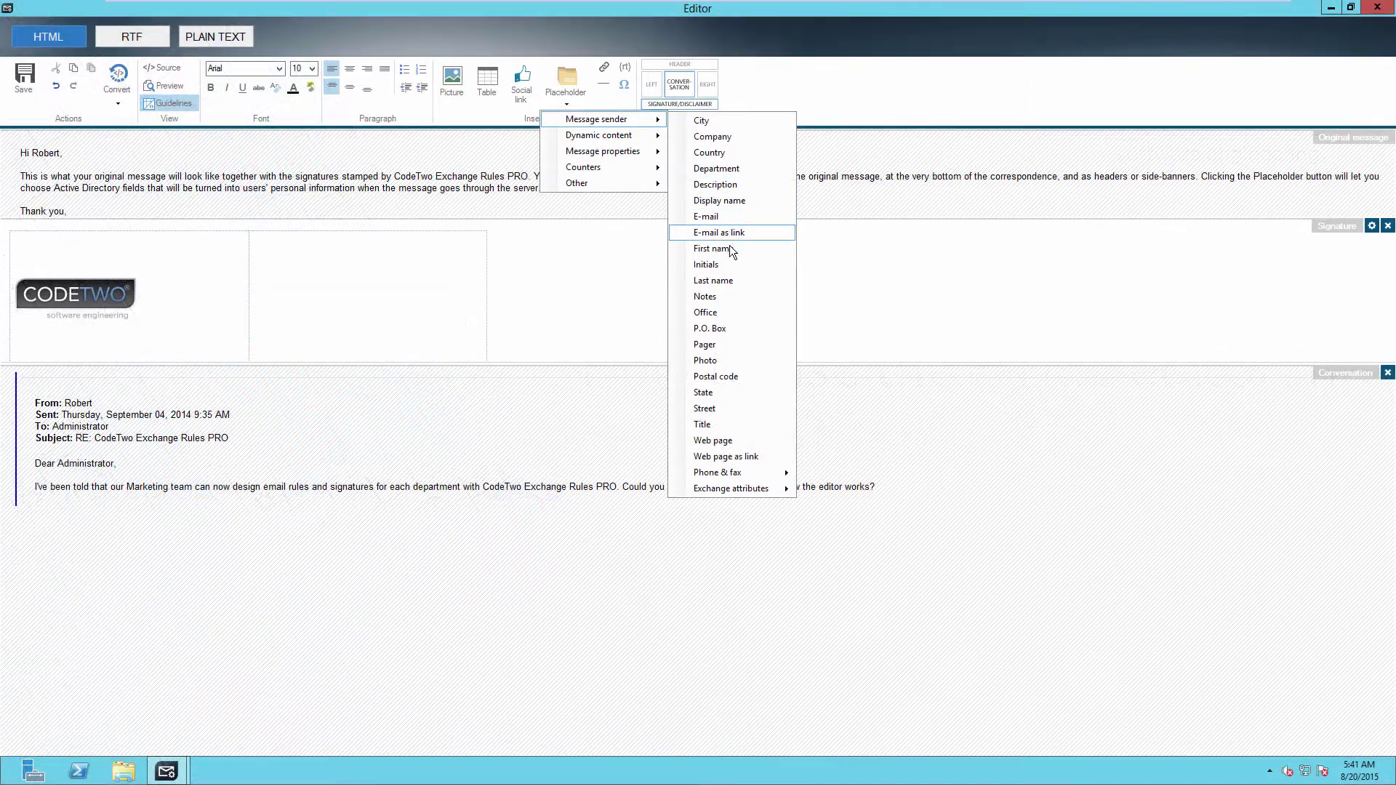
- Select the Insert signature action of the Simple signature rule on the Actions tab
click(734, 258)
click(568, 92)
mouse_move(603, 119)
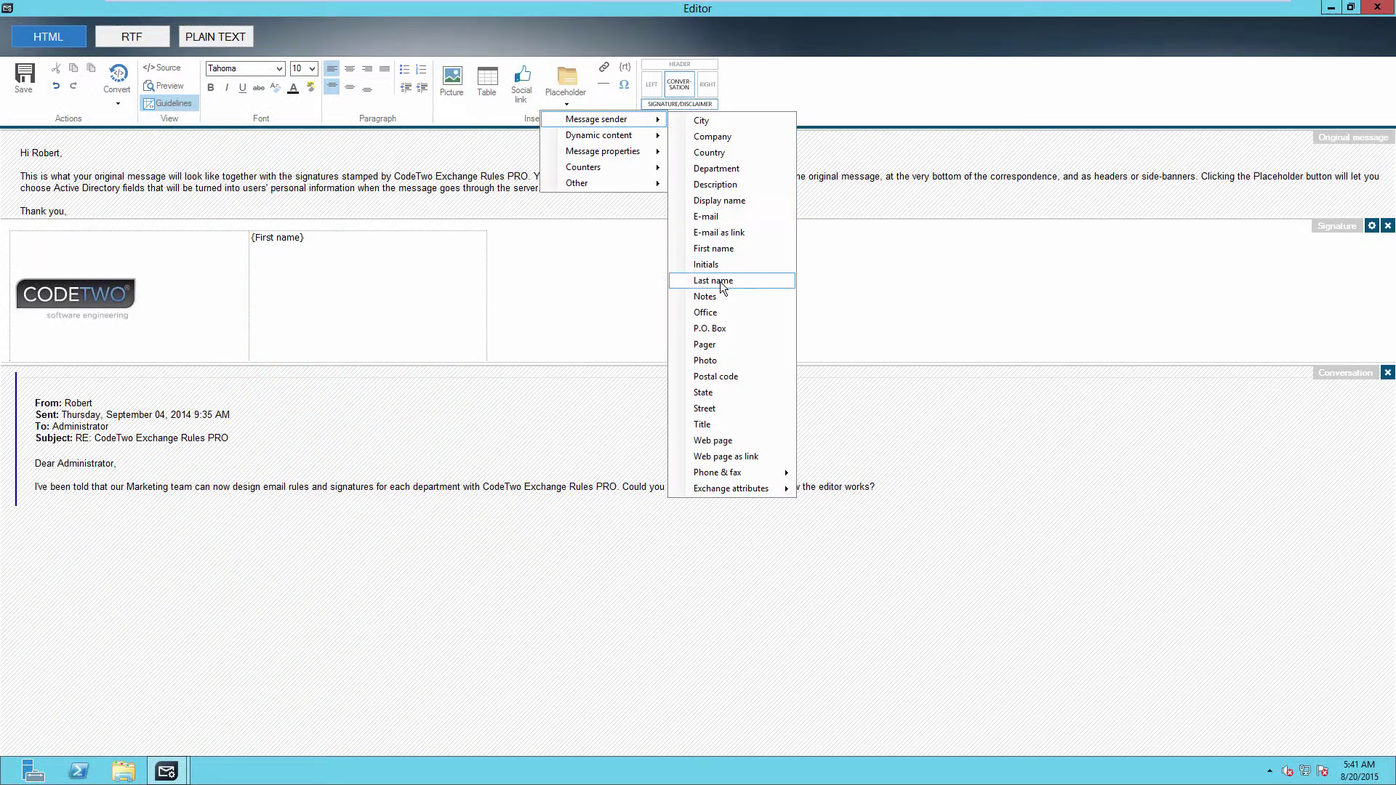
click(715, 281)
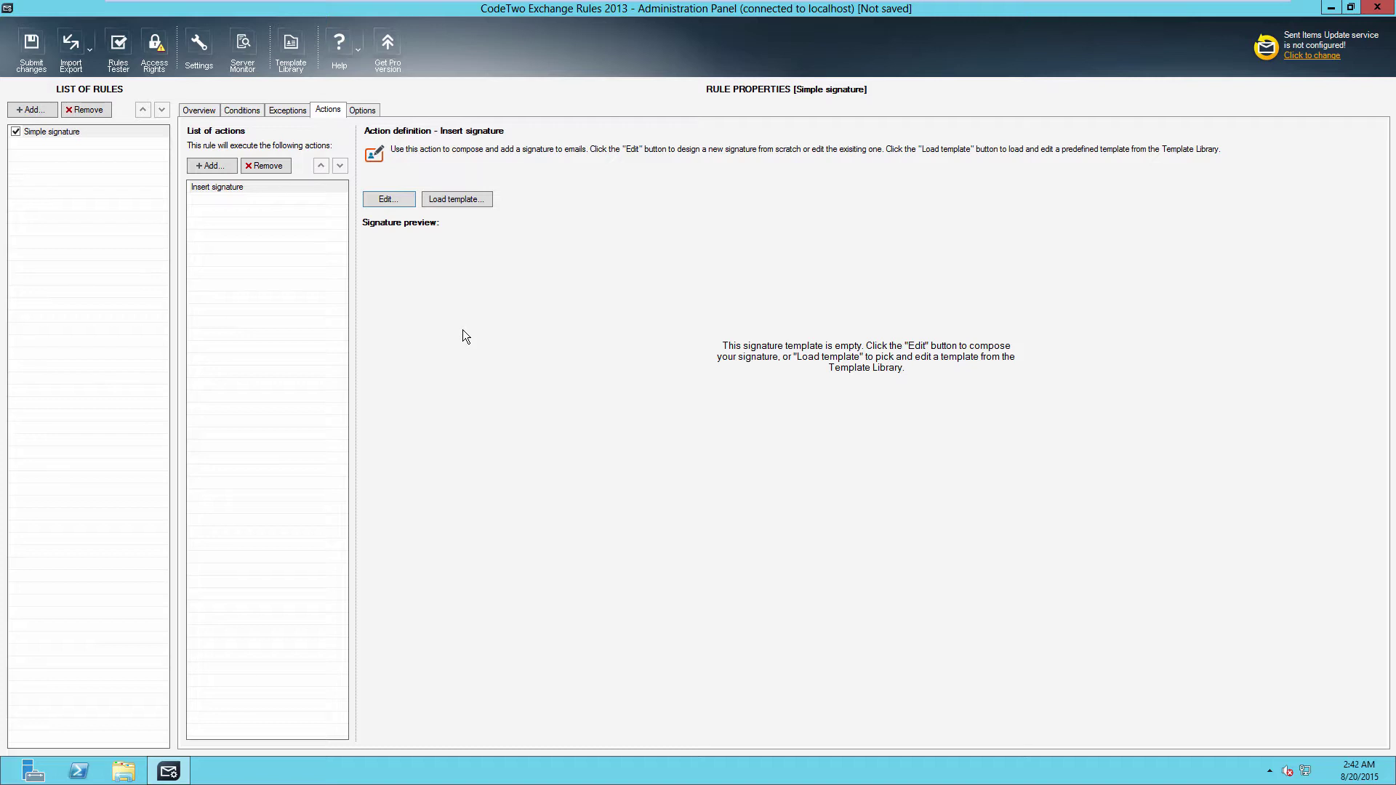
- Open the Insert signature action's editor and maximize it to full screen
click(405, 198)
click(812, 123)
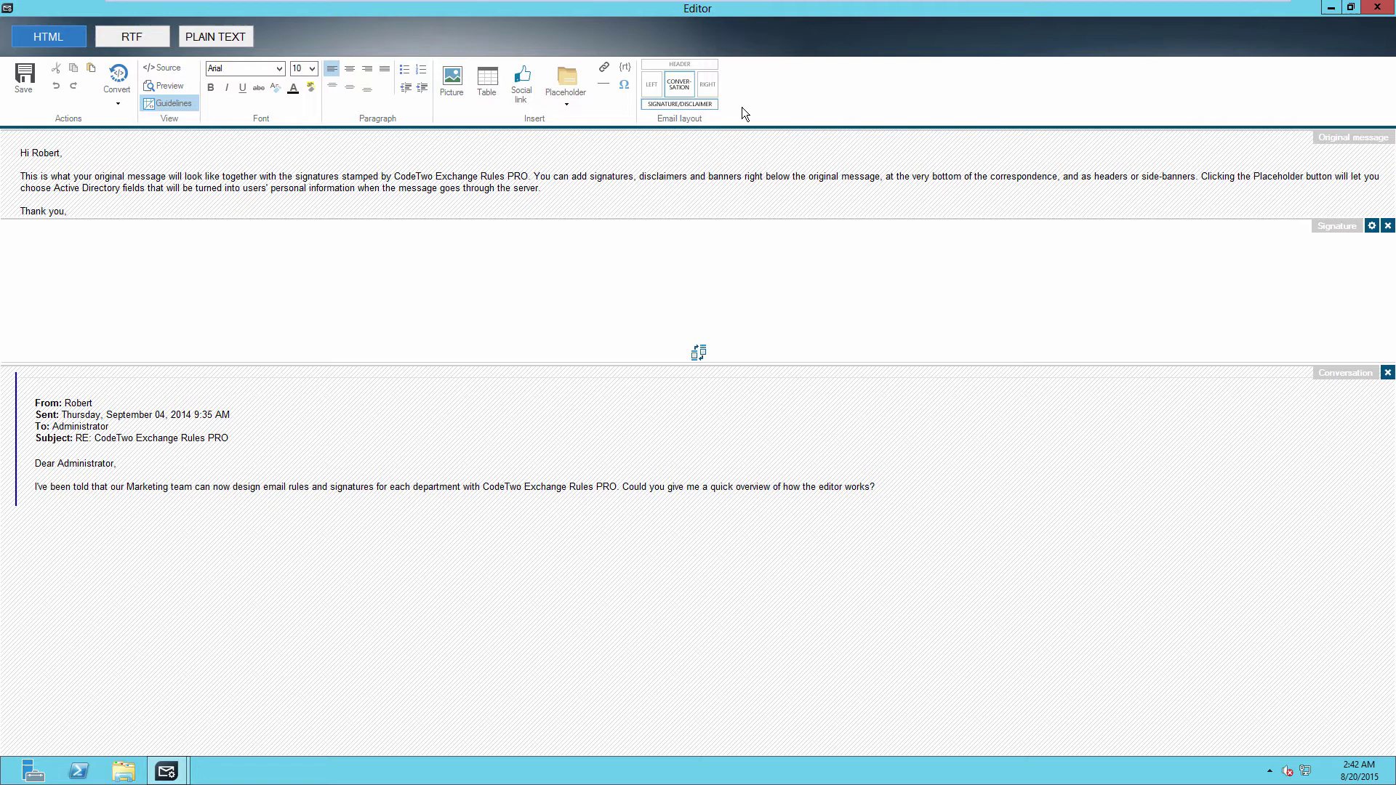
click(130, 32)
click(226, 33)
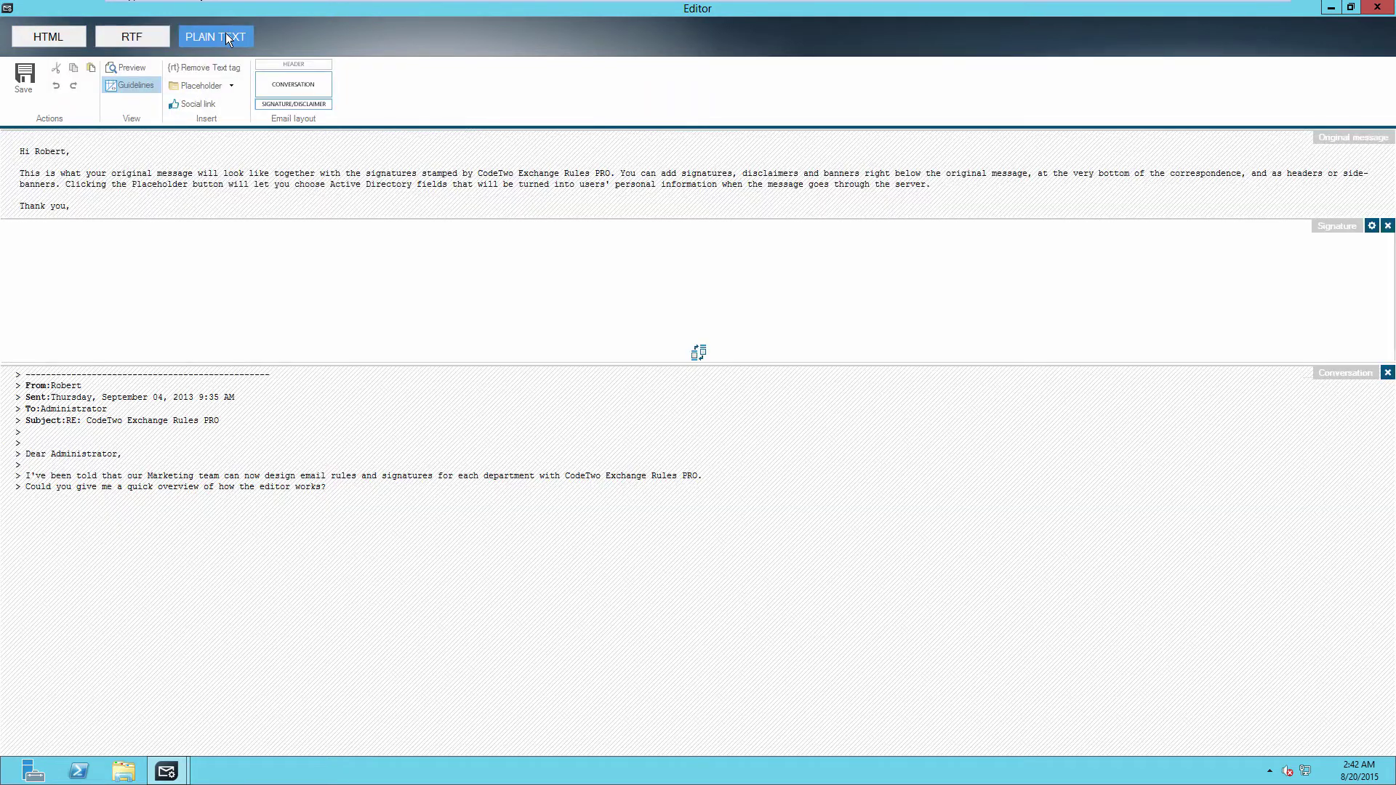
click(142, 37)
click(79, 36)
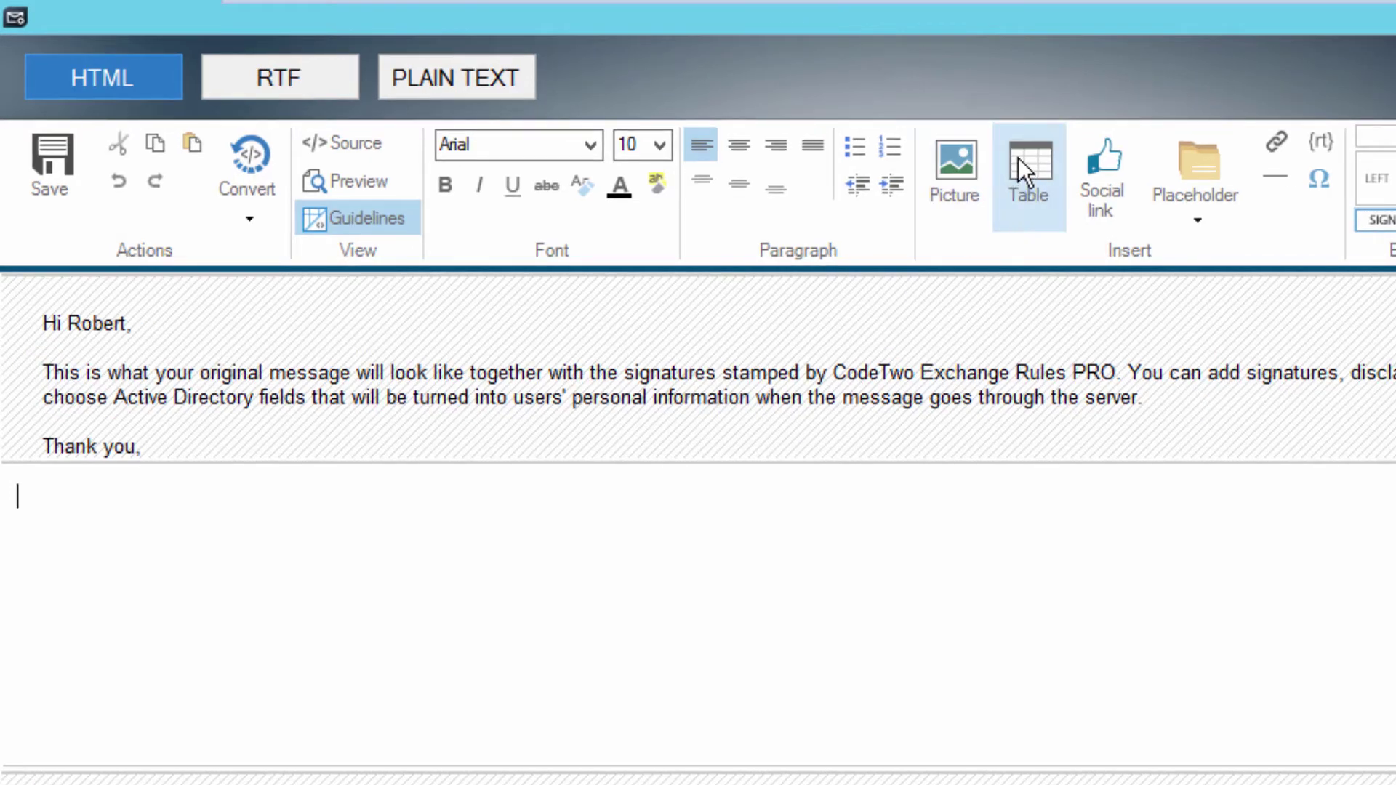
- Insert a table with 2 columns and 1 row into the signature
click(1018, 159)
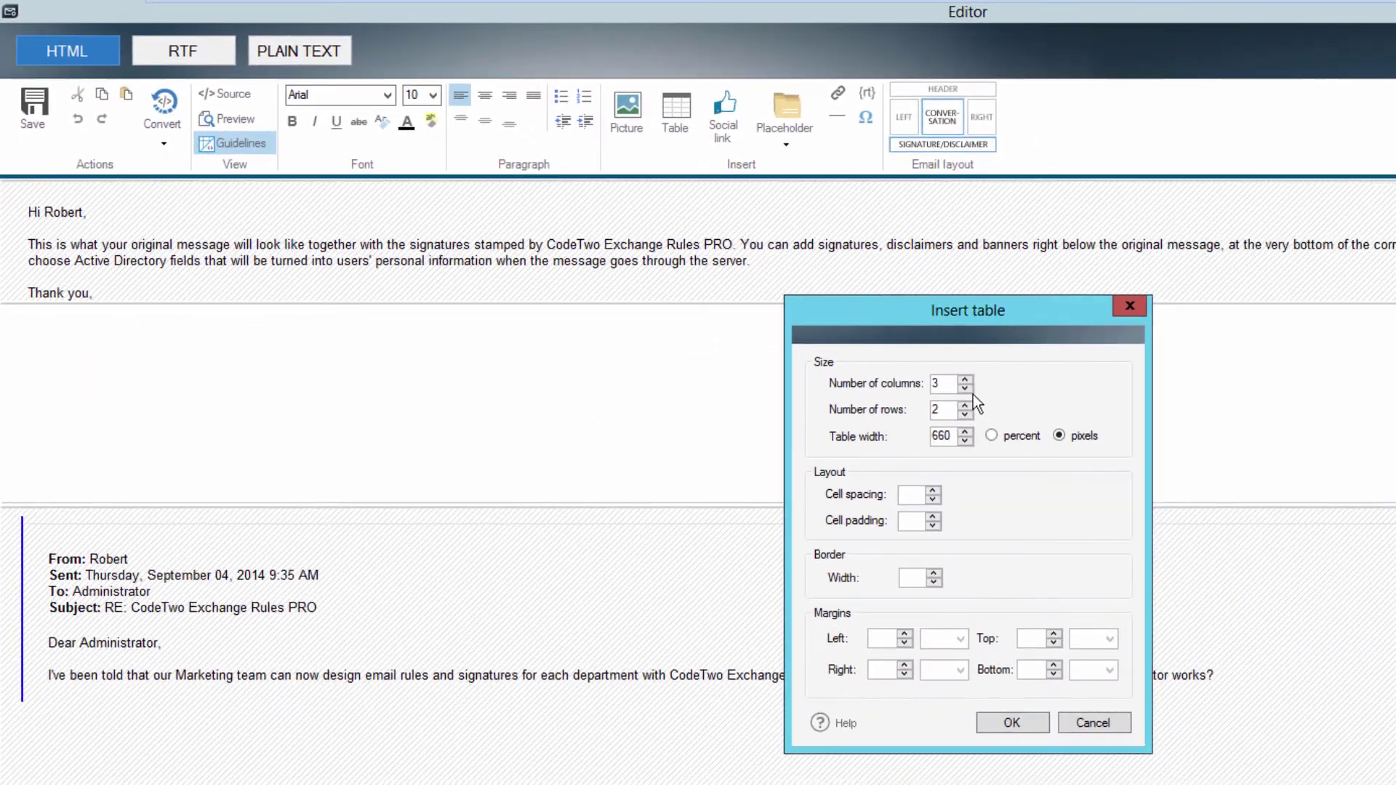
click(964, 388)
text(0)
click(1006, 722)
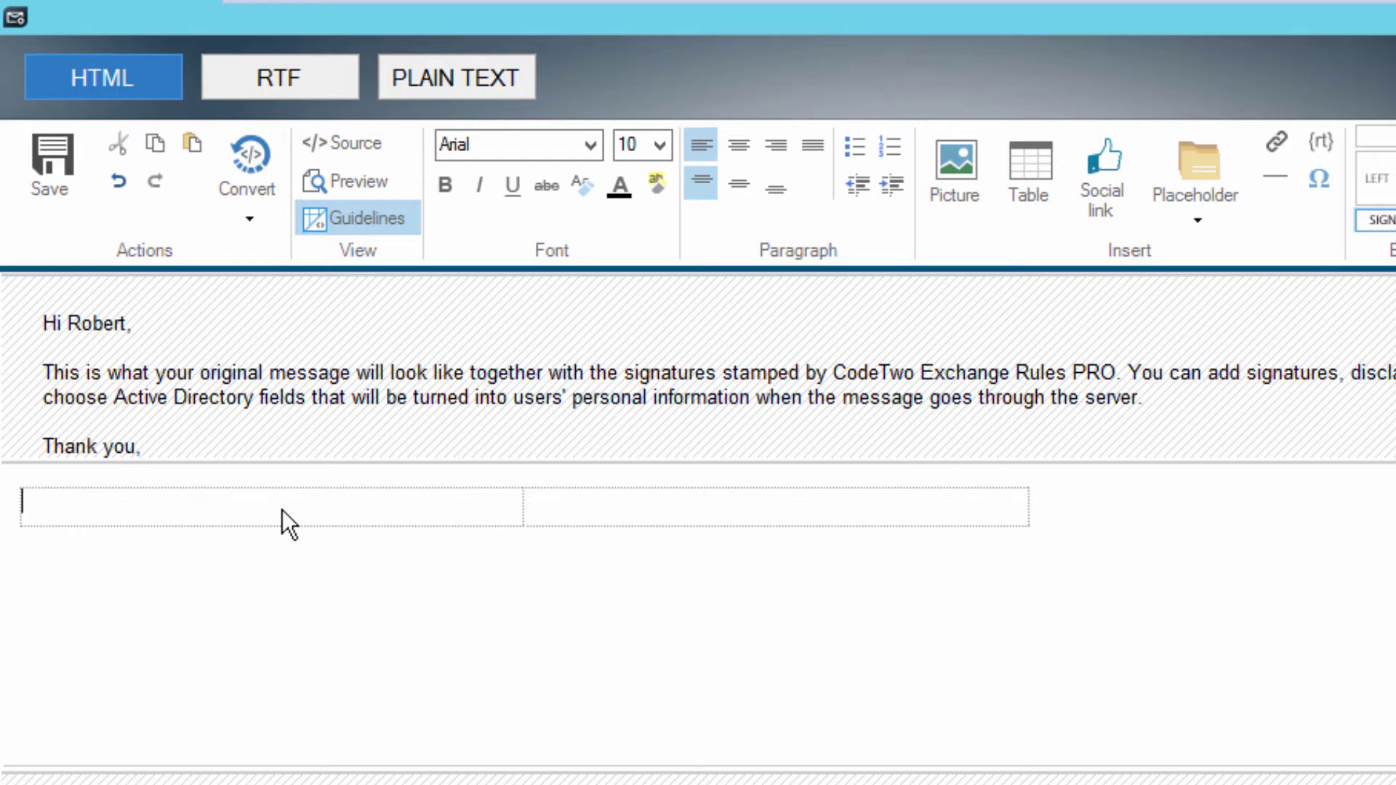
- Insert the local picture c2-logo from Pictures into the first table cell
click(970, 170)
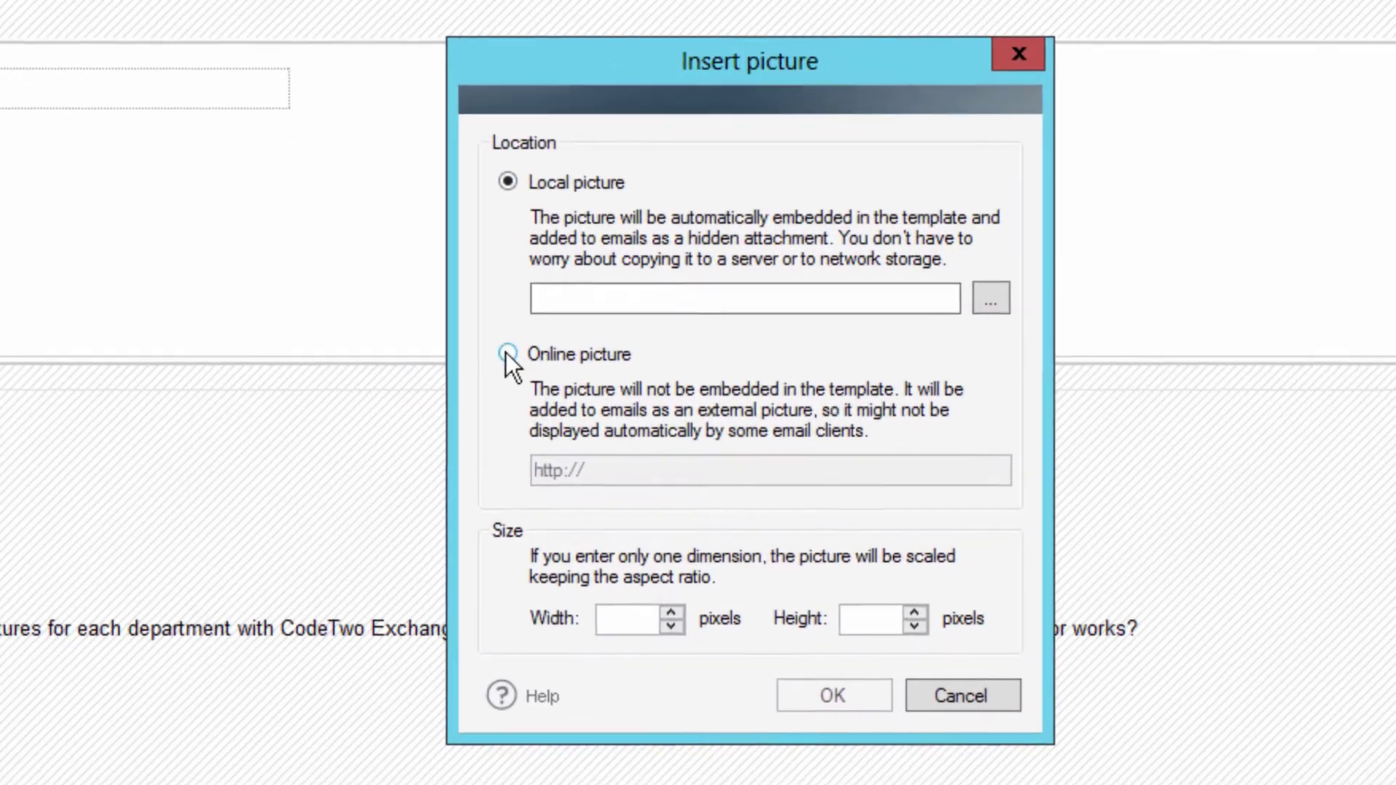
click(508, 355)
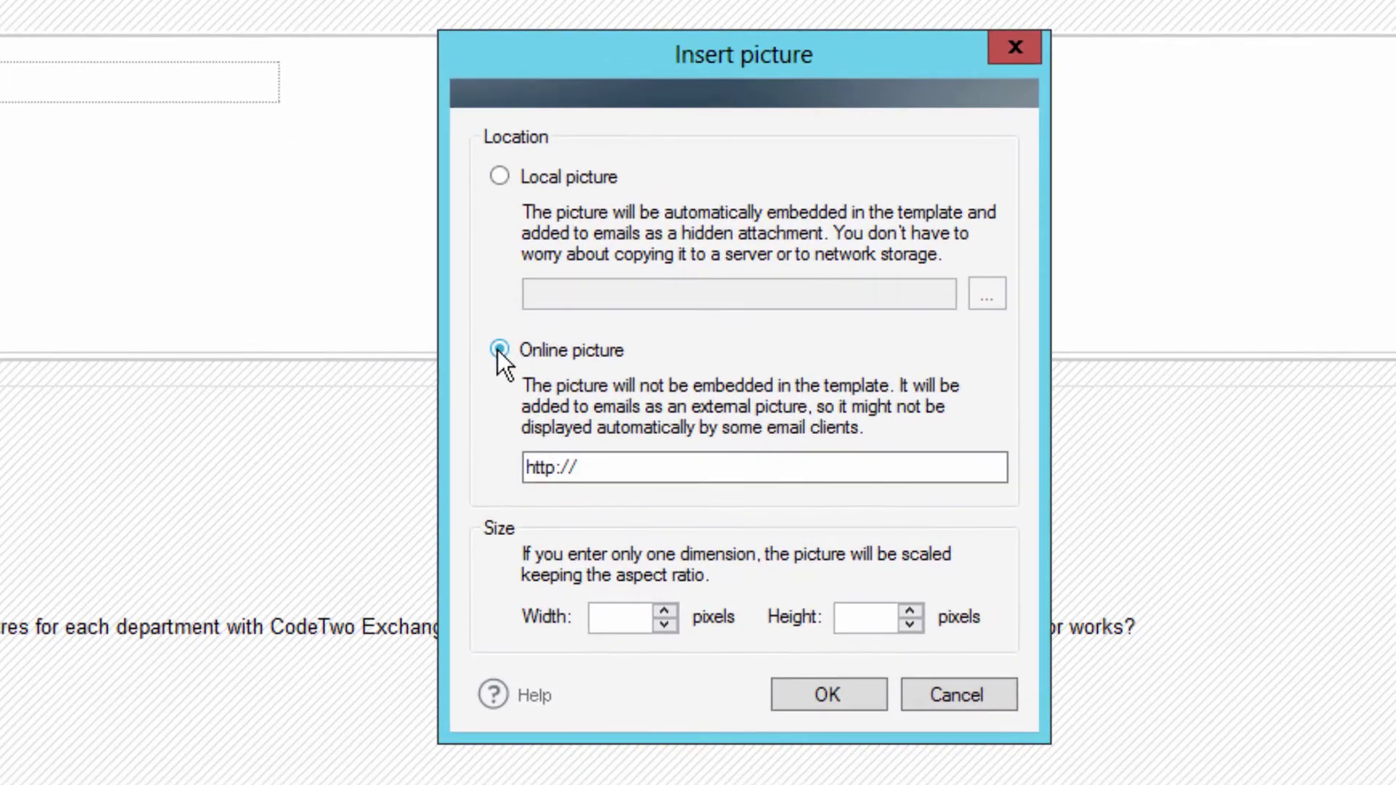
click(505, 172)
click(985, 295)
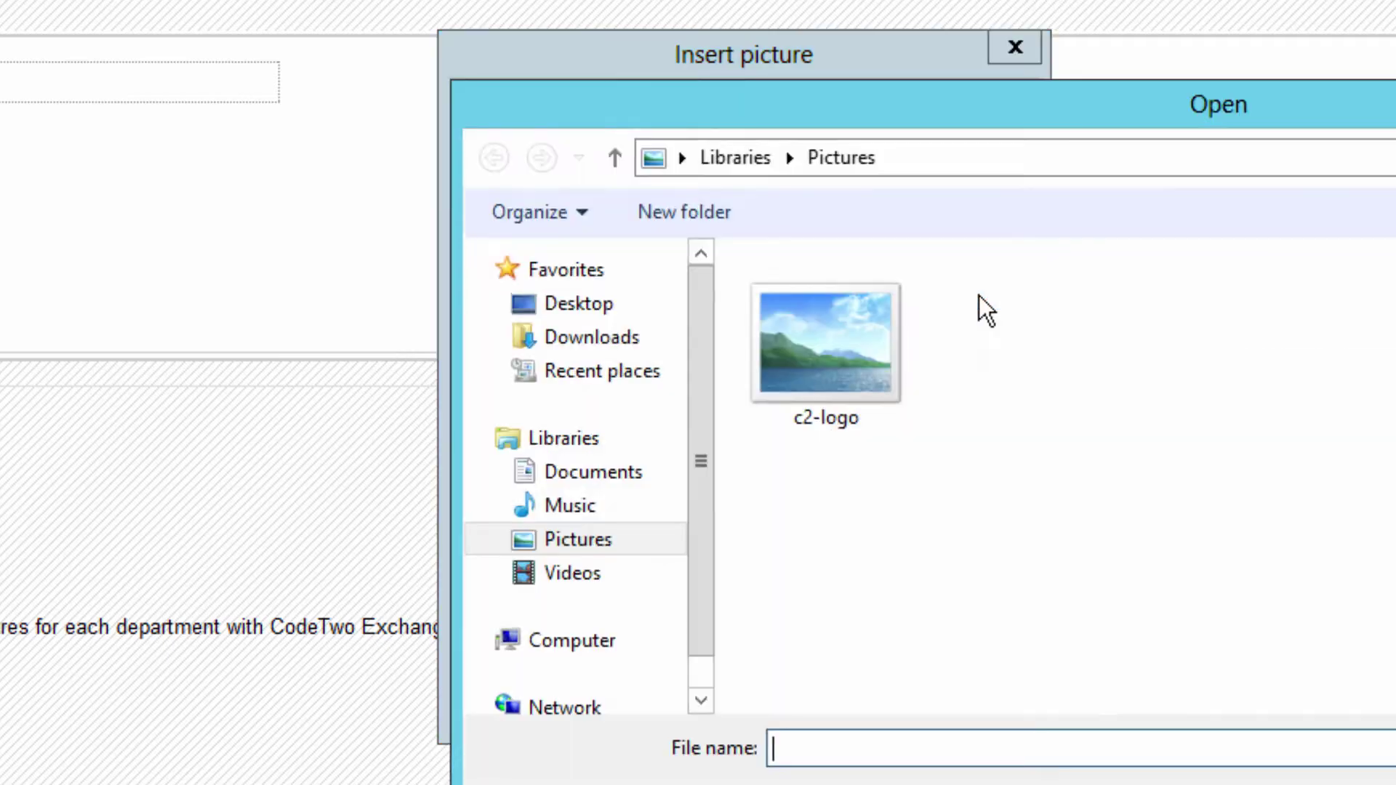
click(732, 327)
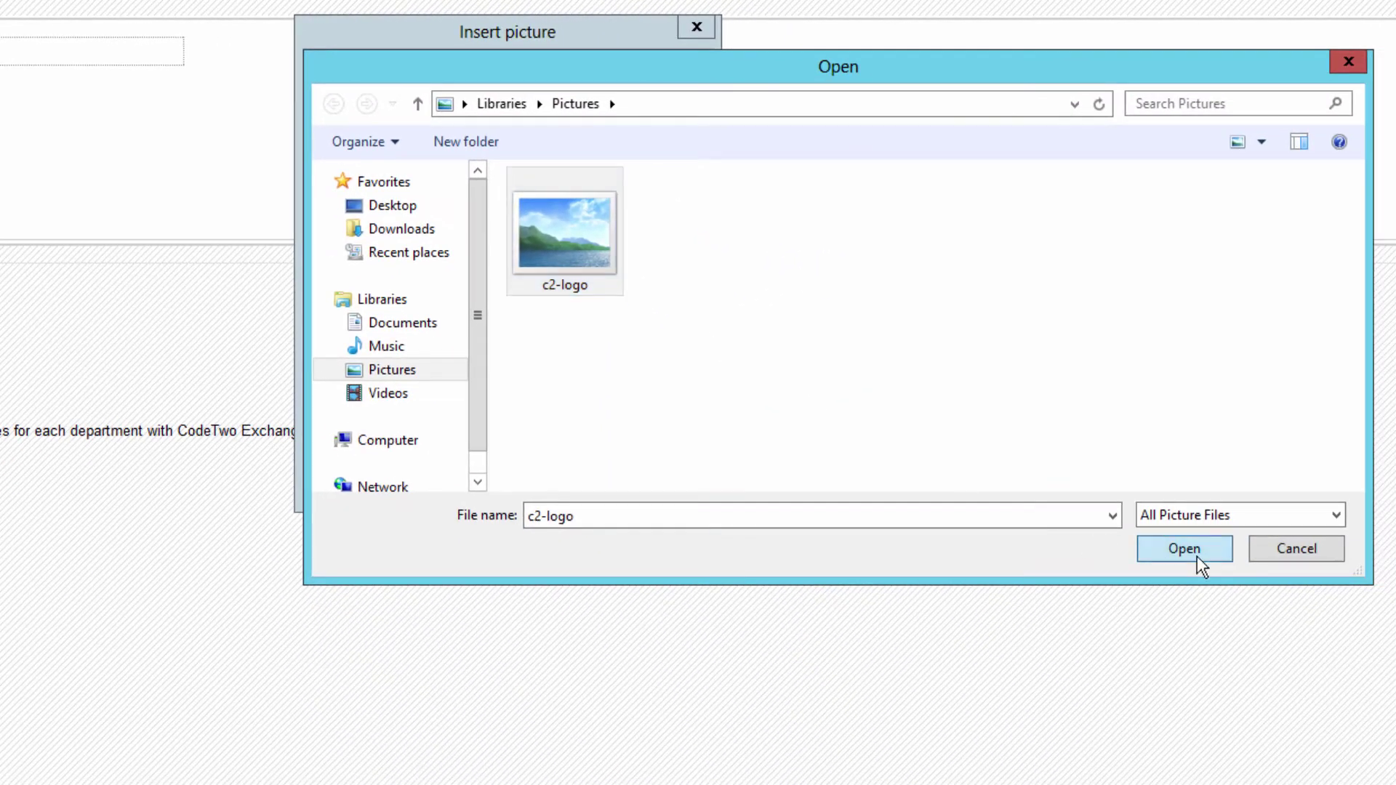
click(1197, 554)
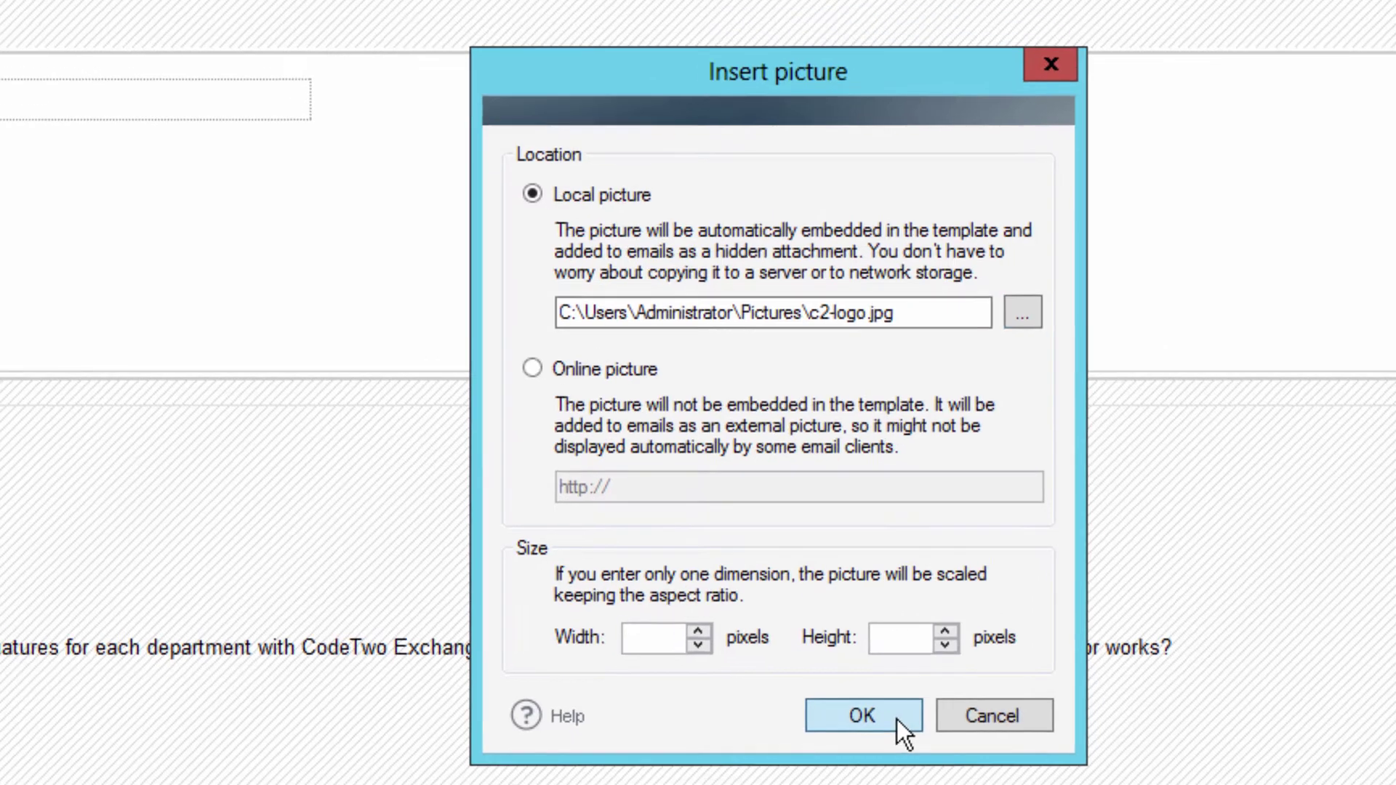
click(843, 713)
click(141, 432)
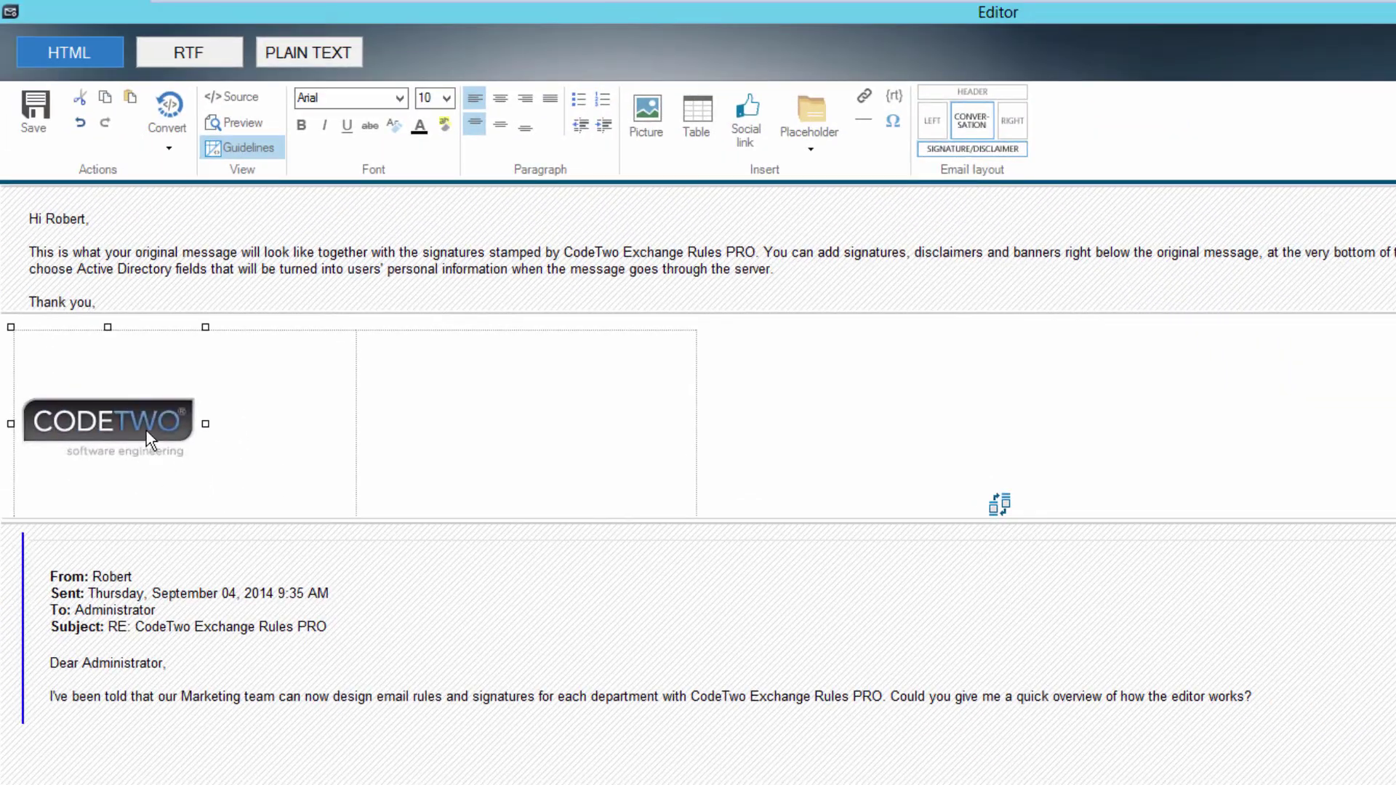
click(866, 97)
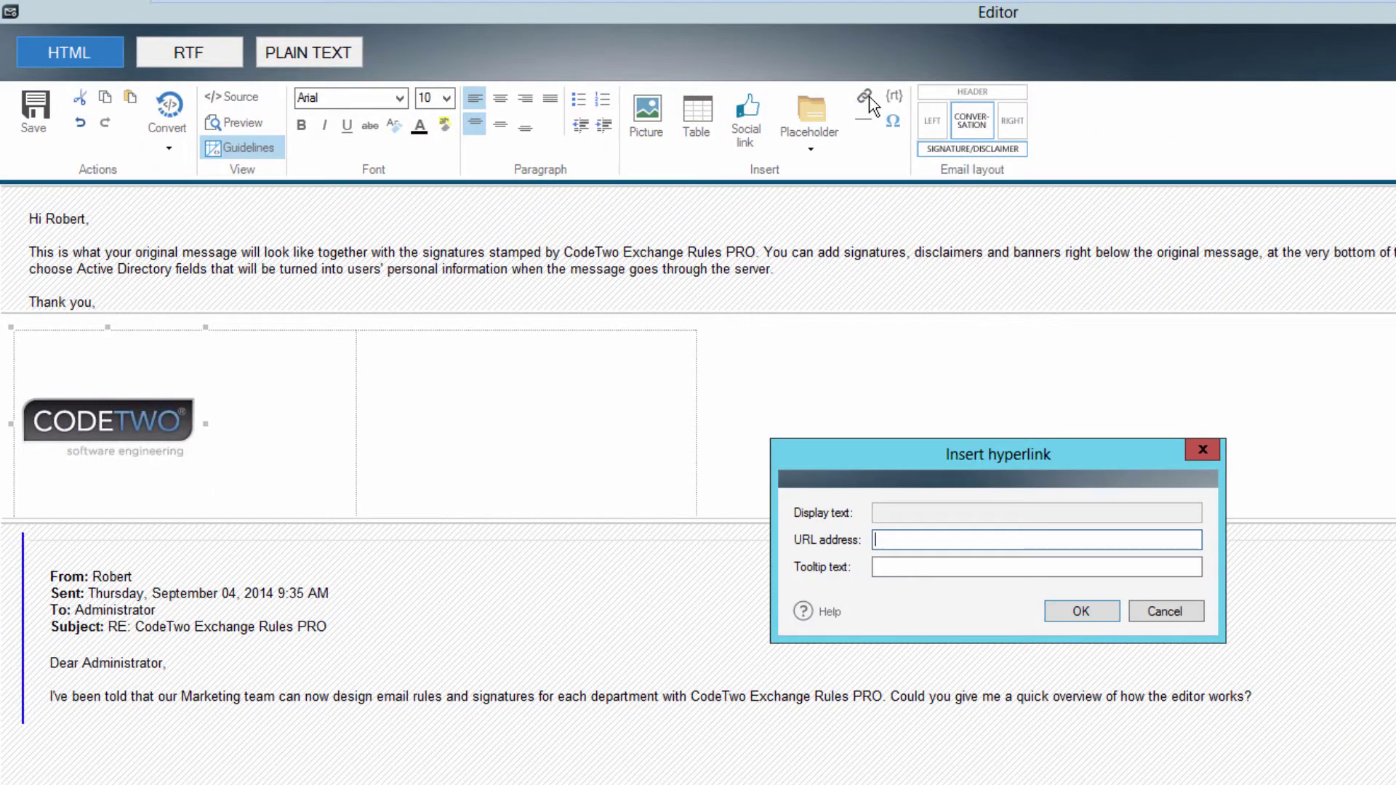
text(www.code)
text(two.com)
key(Tab)
text(Code)
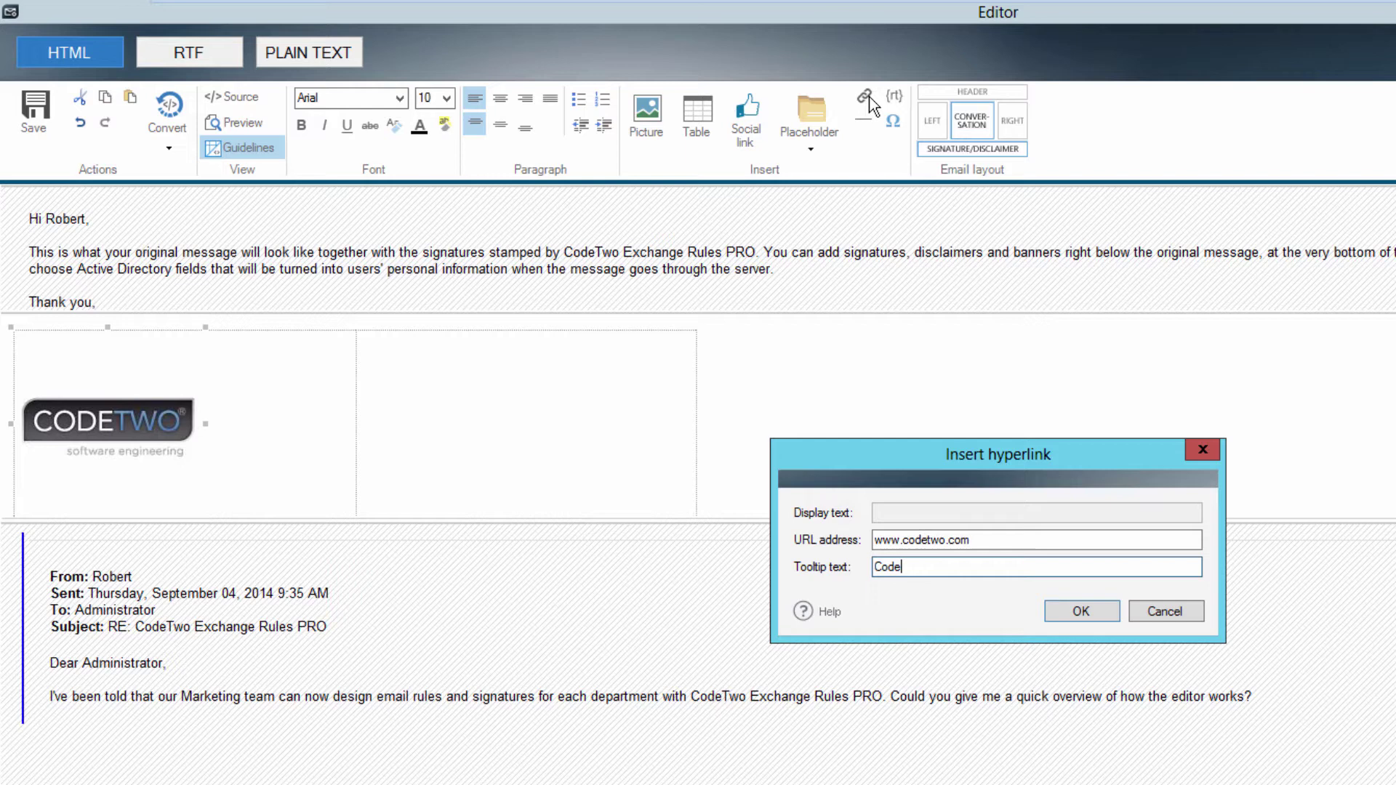
text(Two)
click(1092, 616)
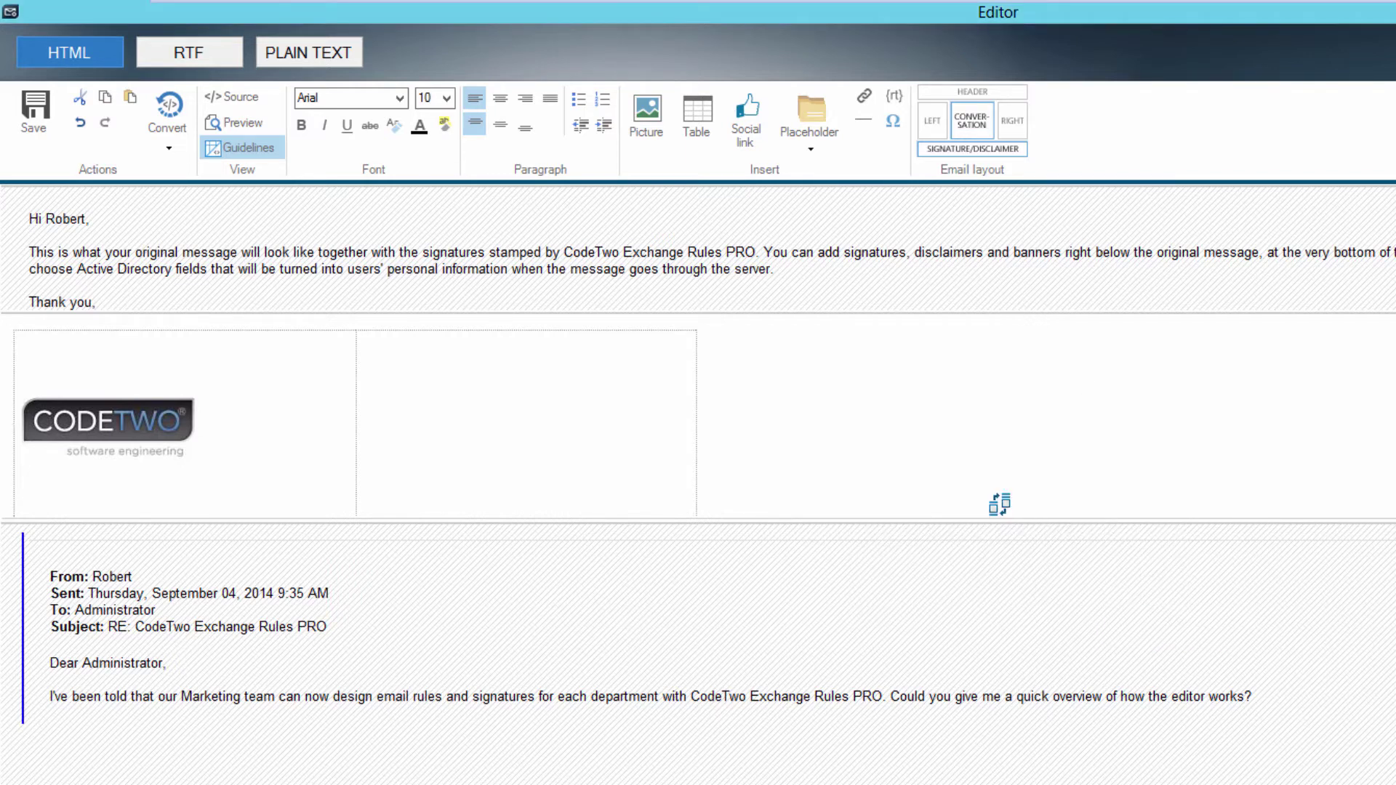
- Fill the second cell with {First name} {Last name} and {Department} / {Company} placeholders
click(413, 372)
click(813, 142)
mouse_move(854, 171)
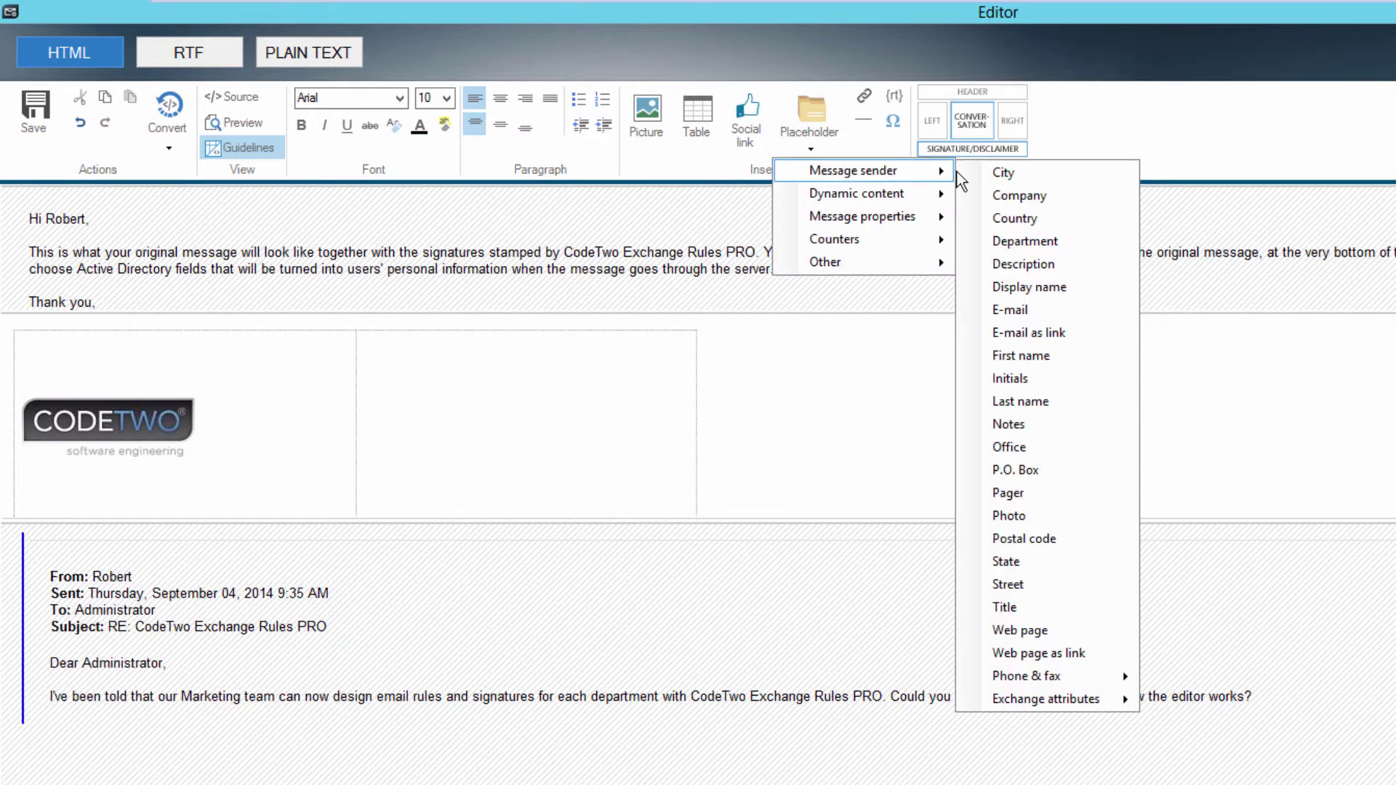
click(1049, 356)
text({First name})
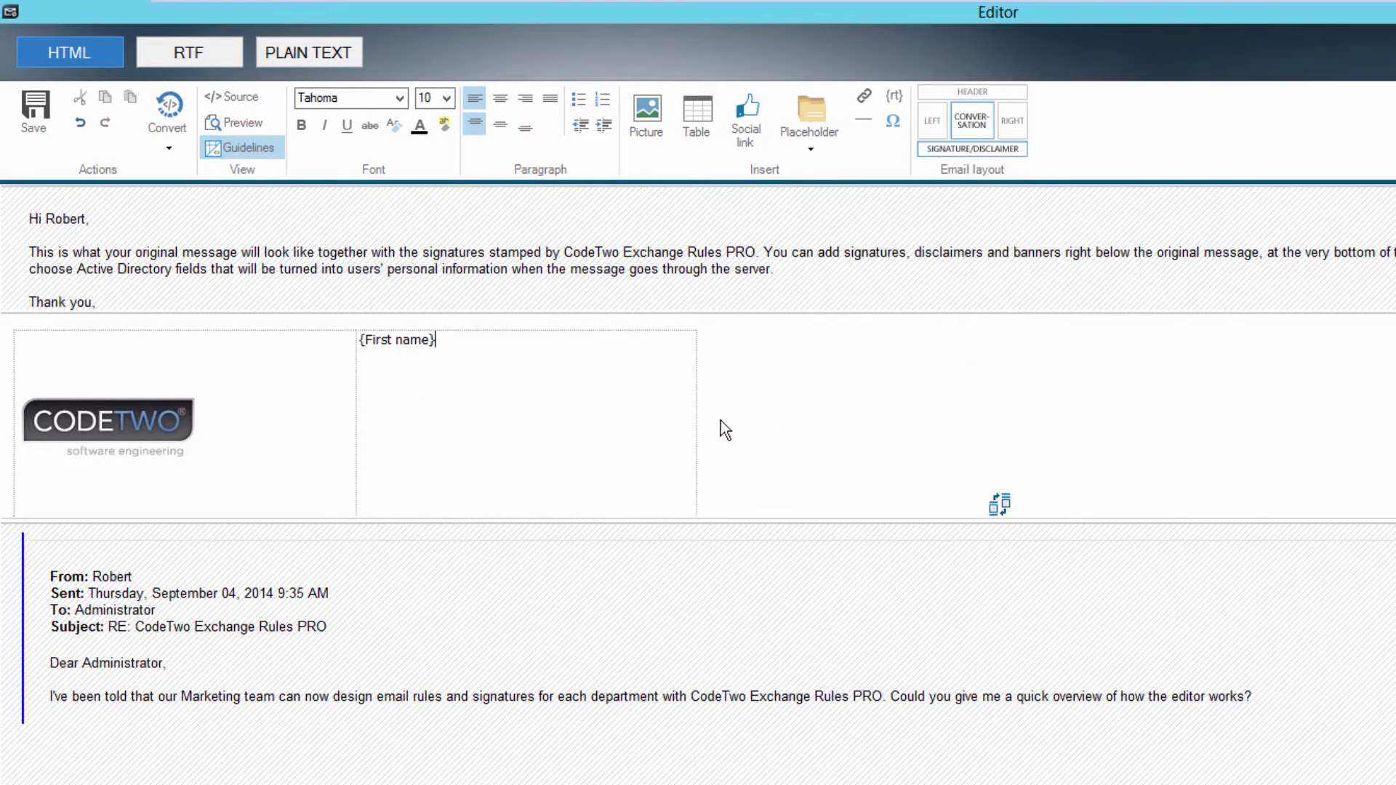
click(816, 126)
mouse_move(853, 170)
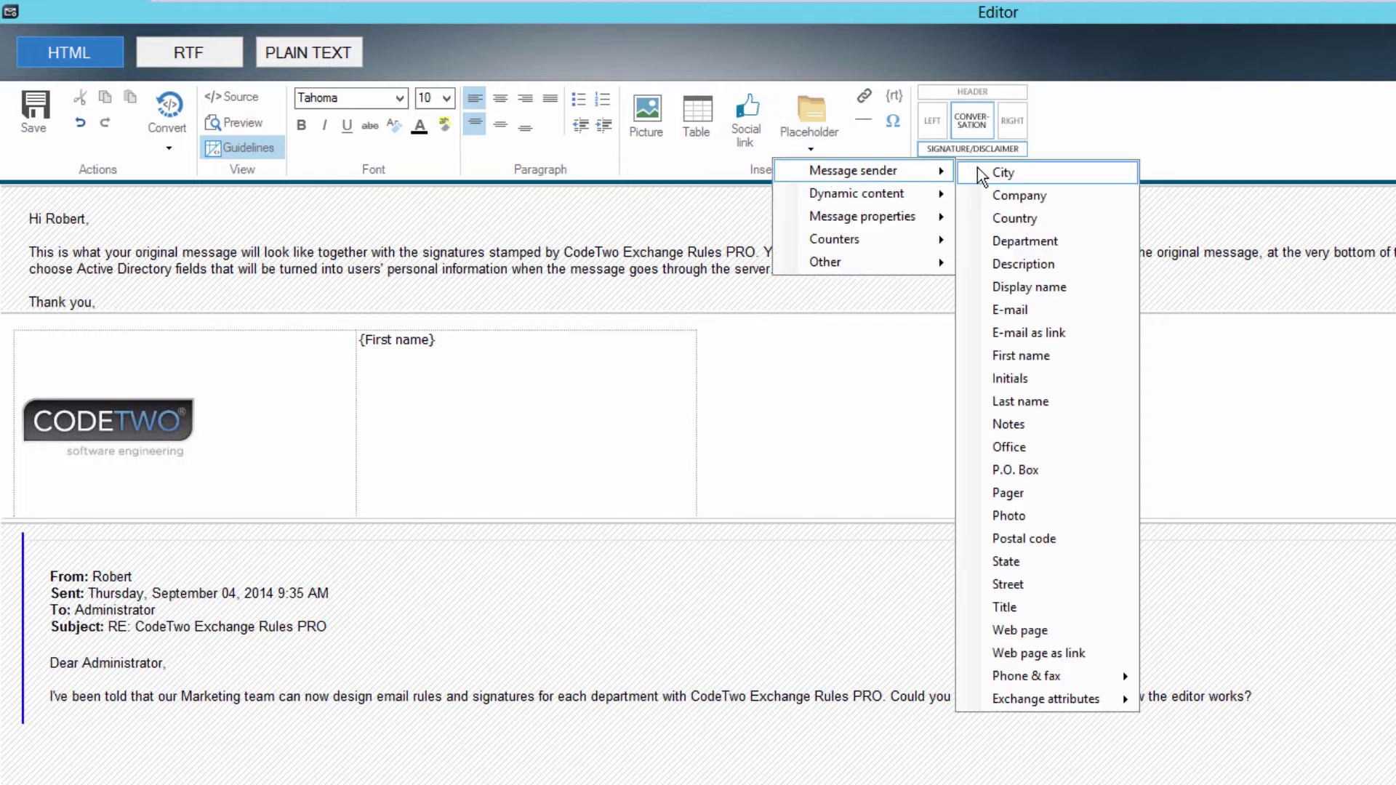
click(1025, 401)
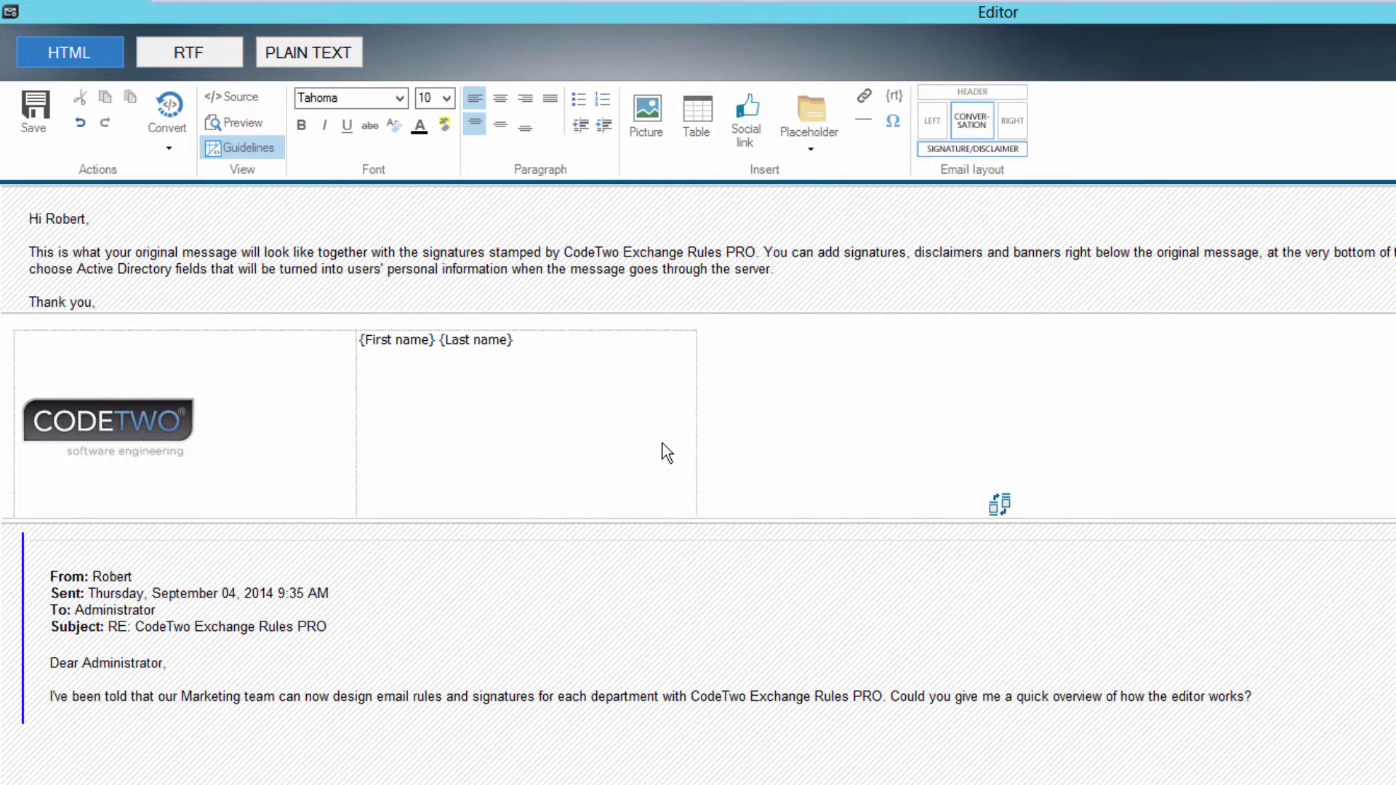
click(808, 128)
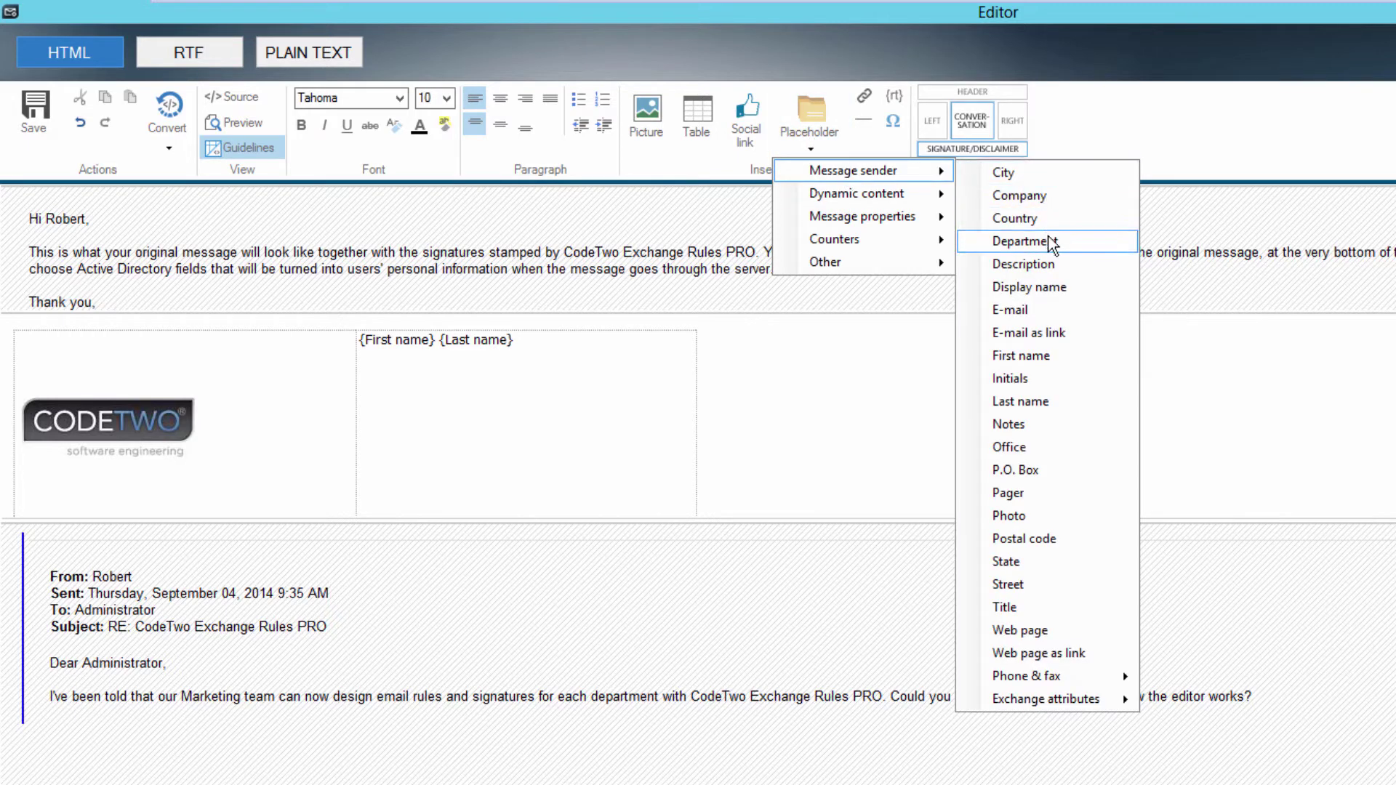
click(1042, 237)
text(/)
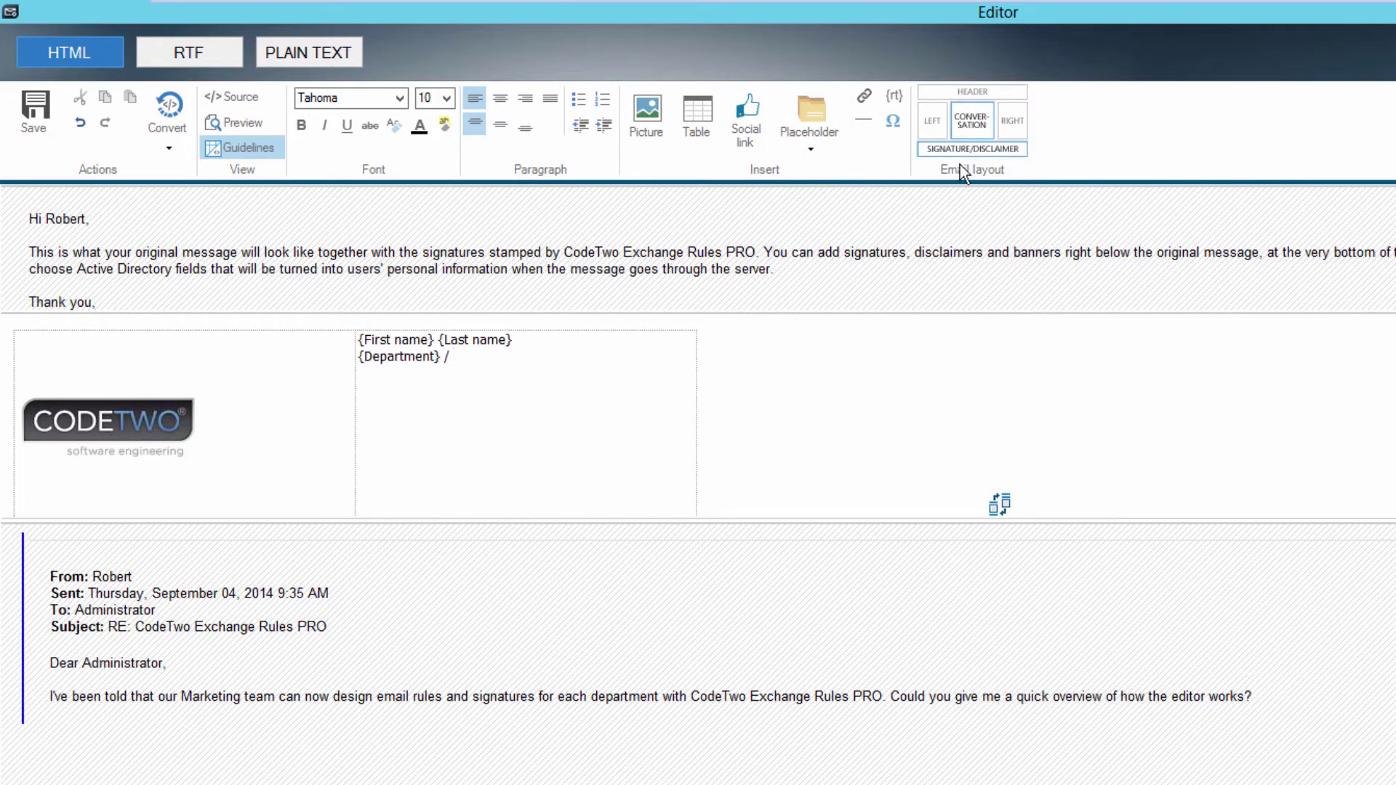
click(809, 121)
mouse_move(853, 170)
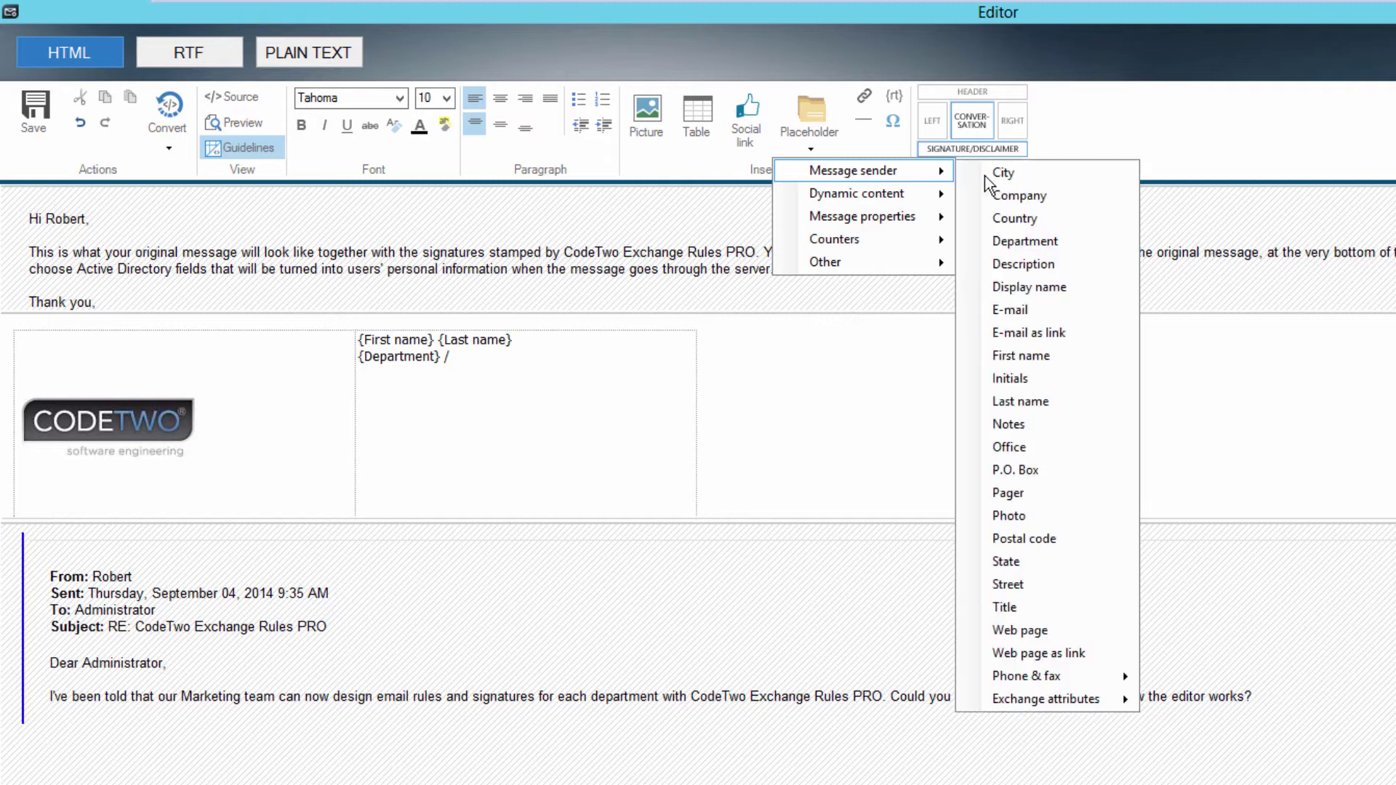
click(1030, 198)
- Add 'm: {Mobile}' and 'p: {Phone}' lines below the department line
key(Return)
key(Return)
text(m)
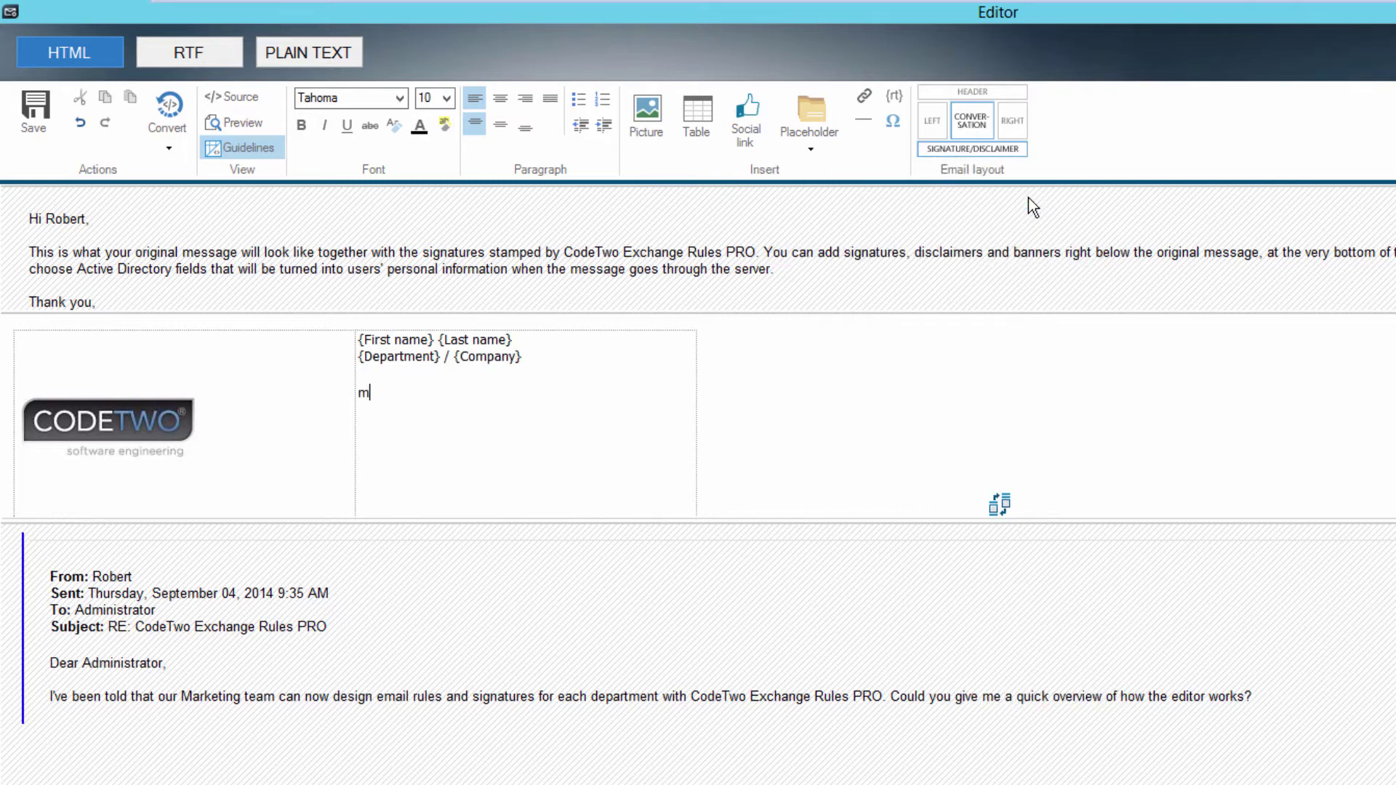
text(:)
click(804, 123)
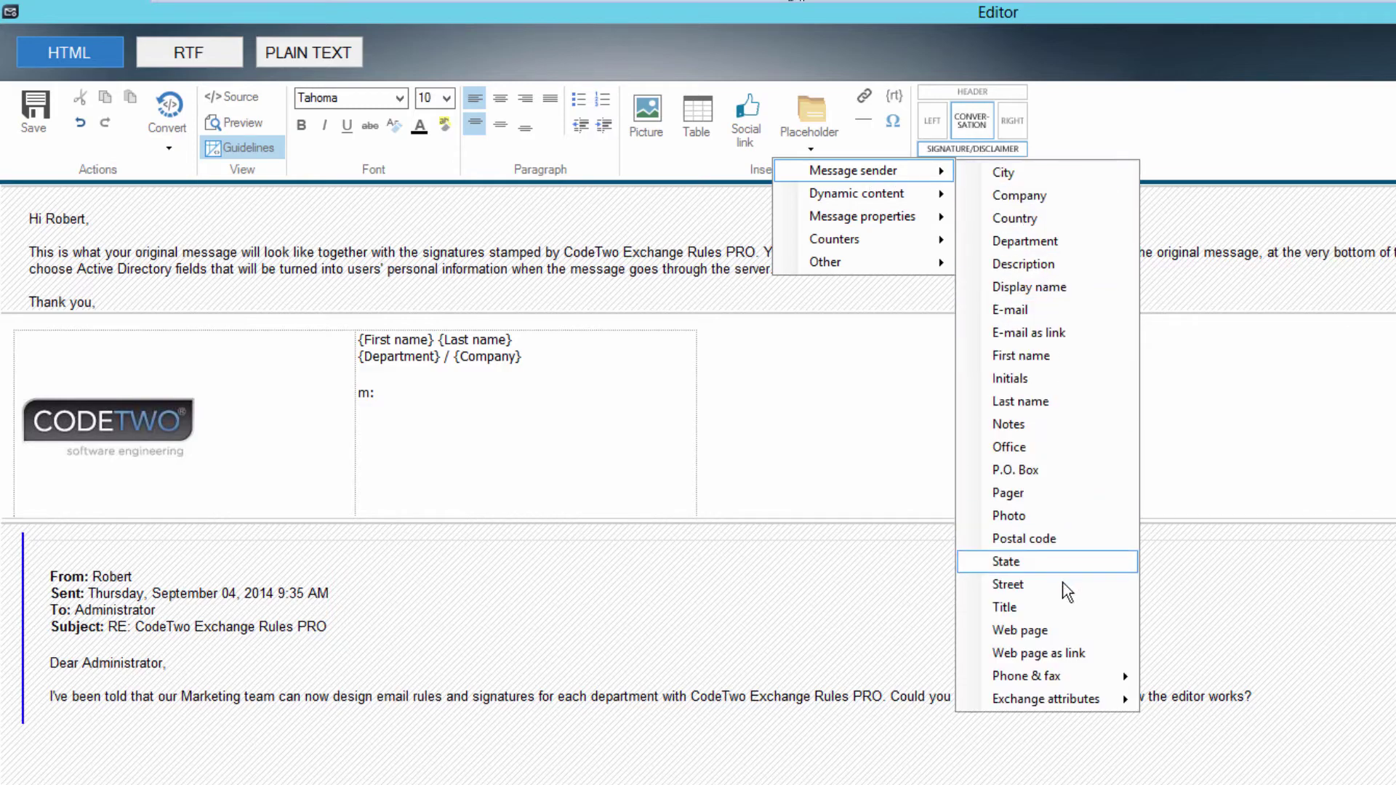
mouse_move(1047, 676)
click(1031, 687)
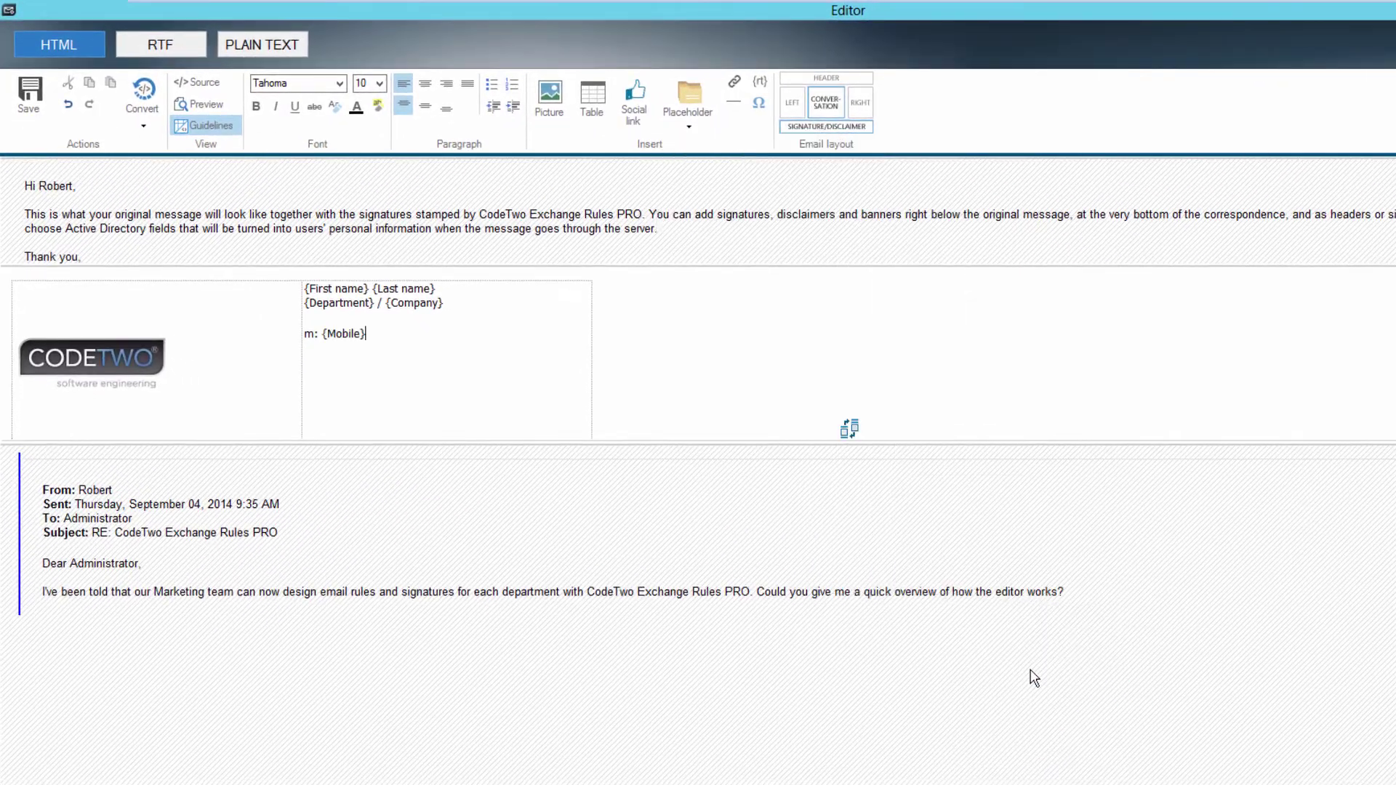
click(689, 121)
mouse_move(726, 145)
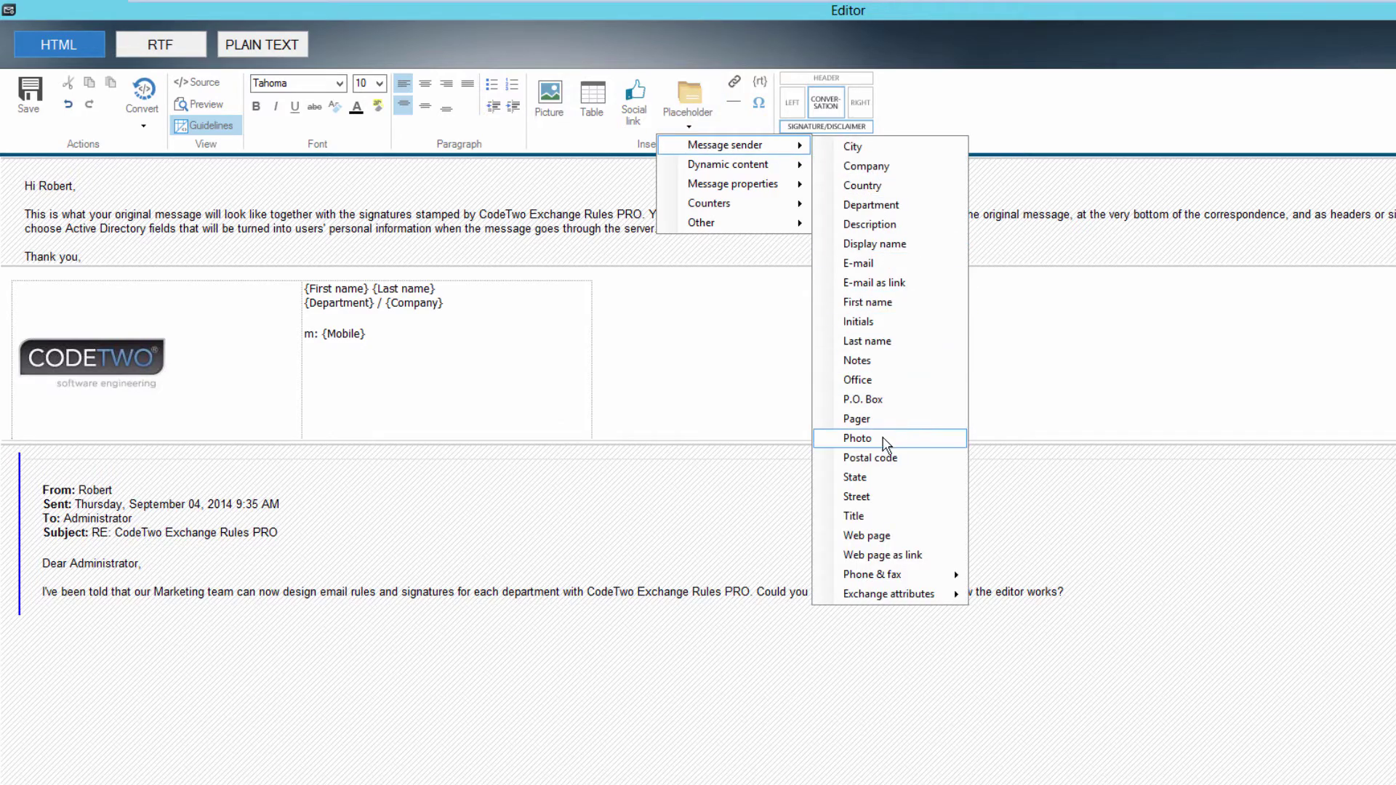
mouse_move(889, 575)
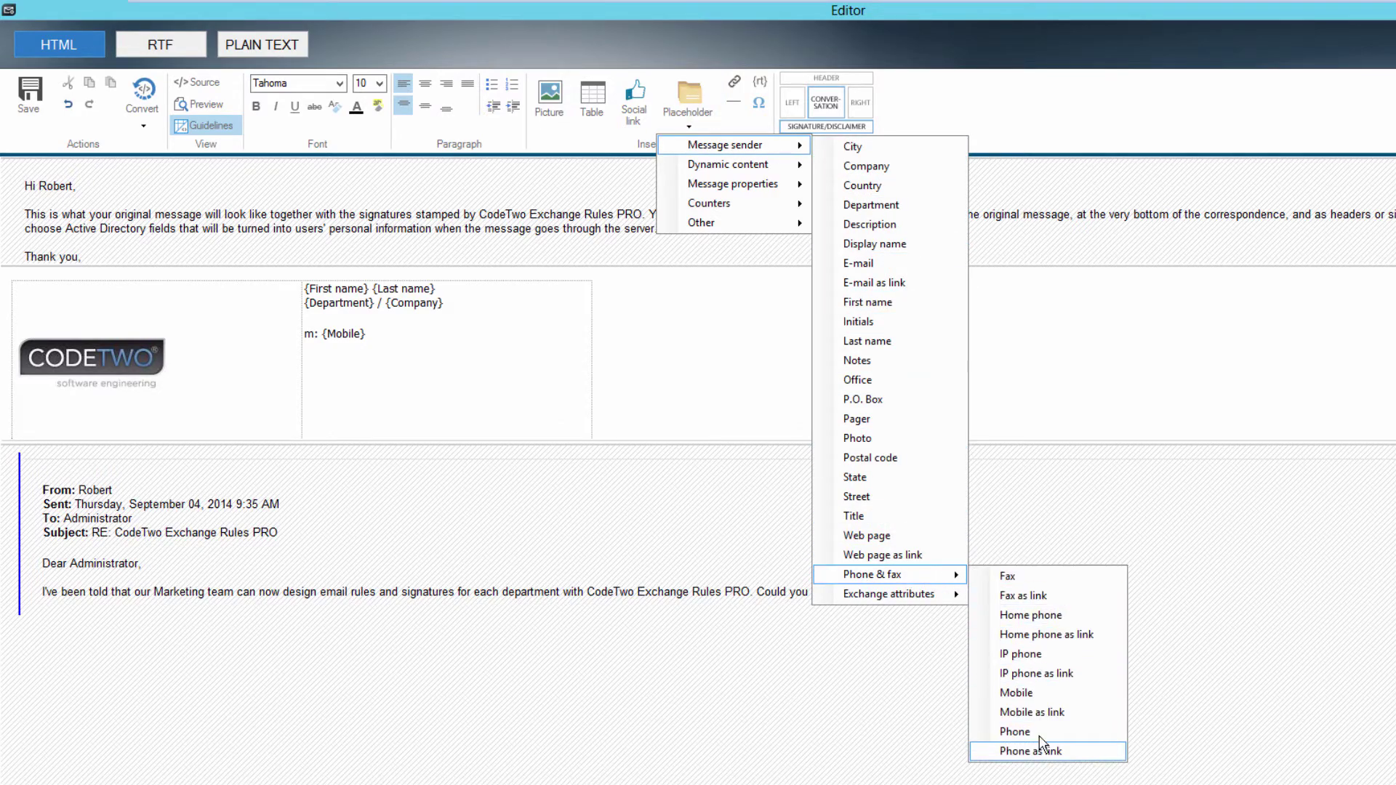
click(1038, 732)
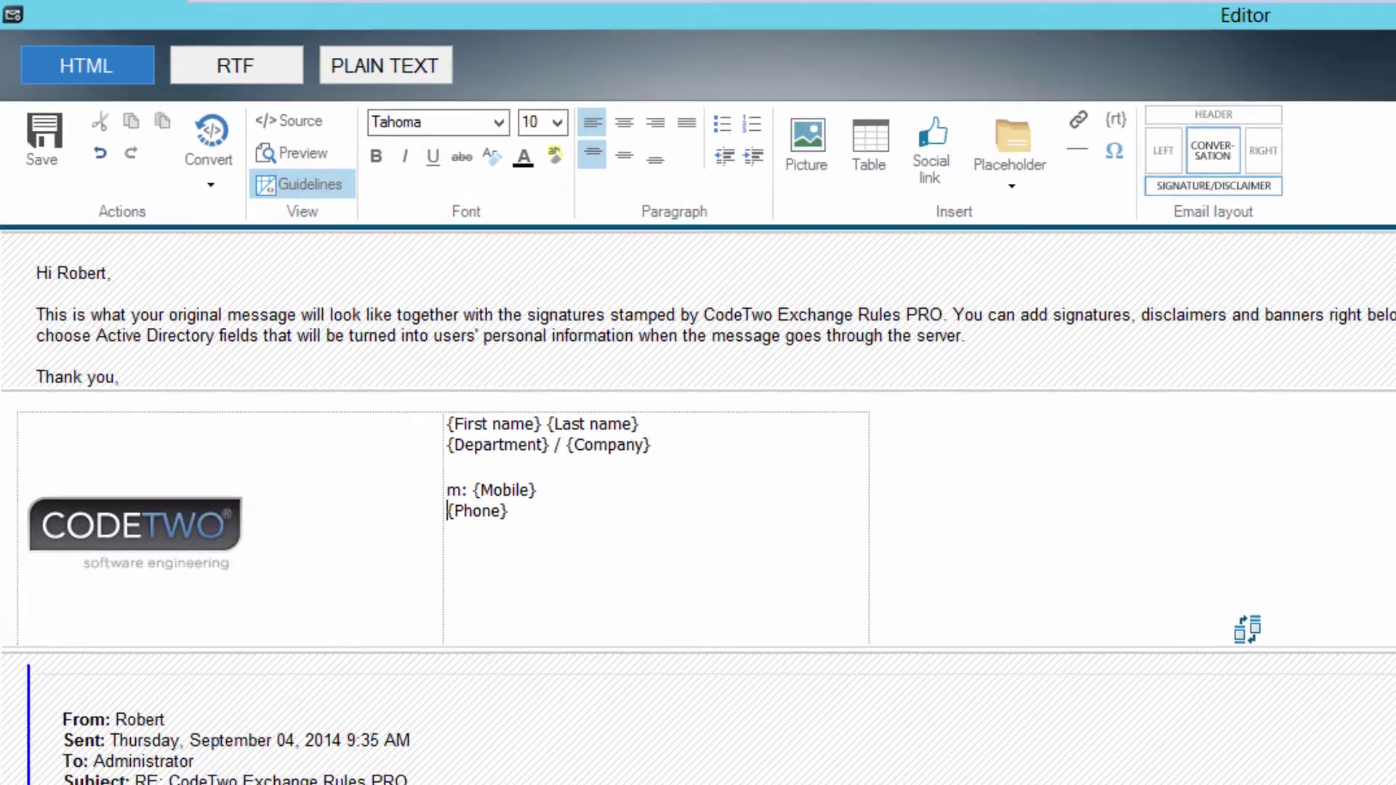
key(Home)
text(p)
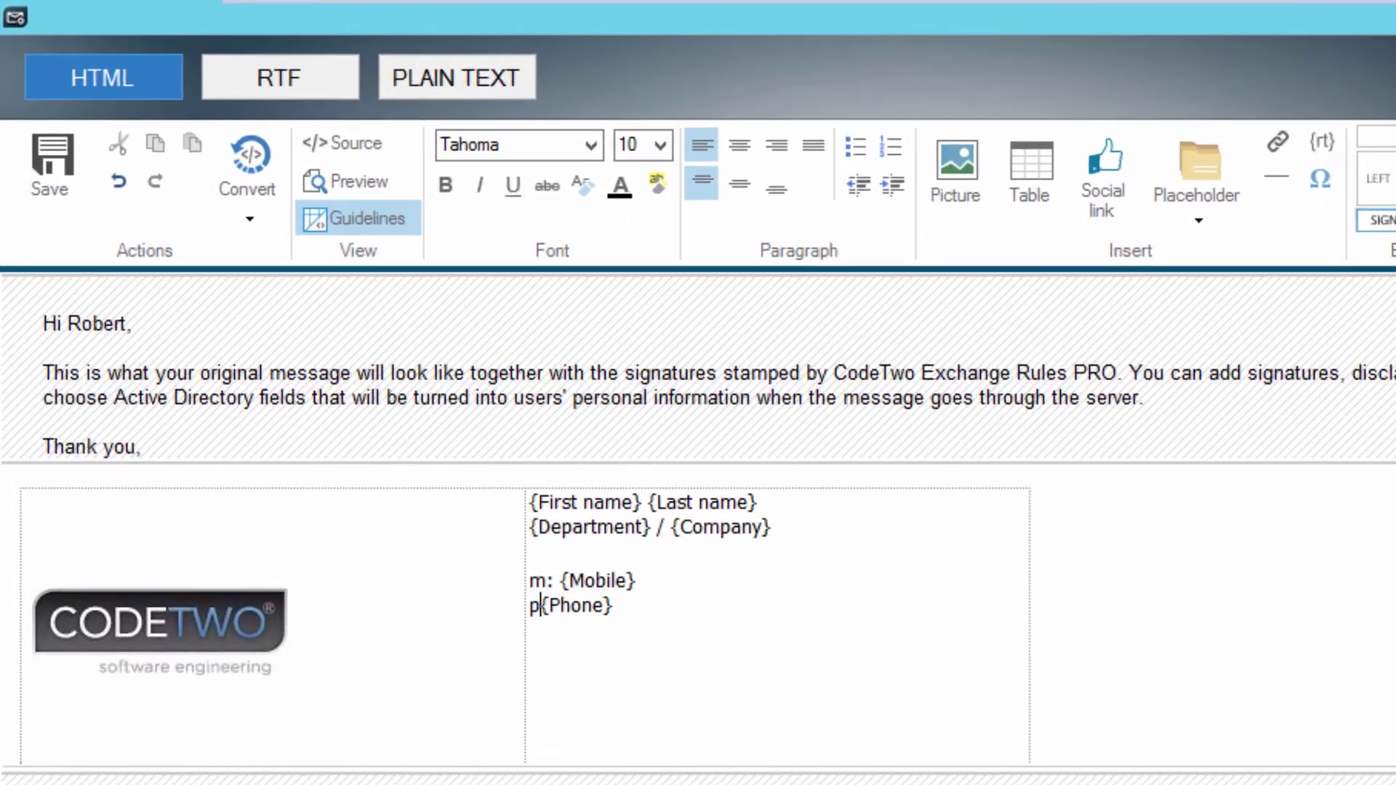
text(:)
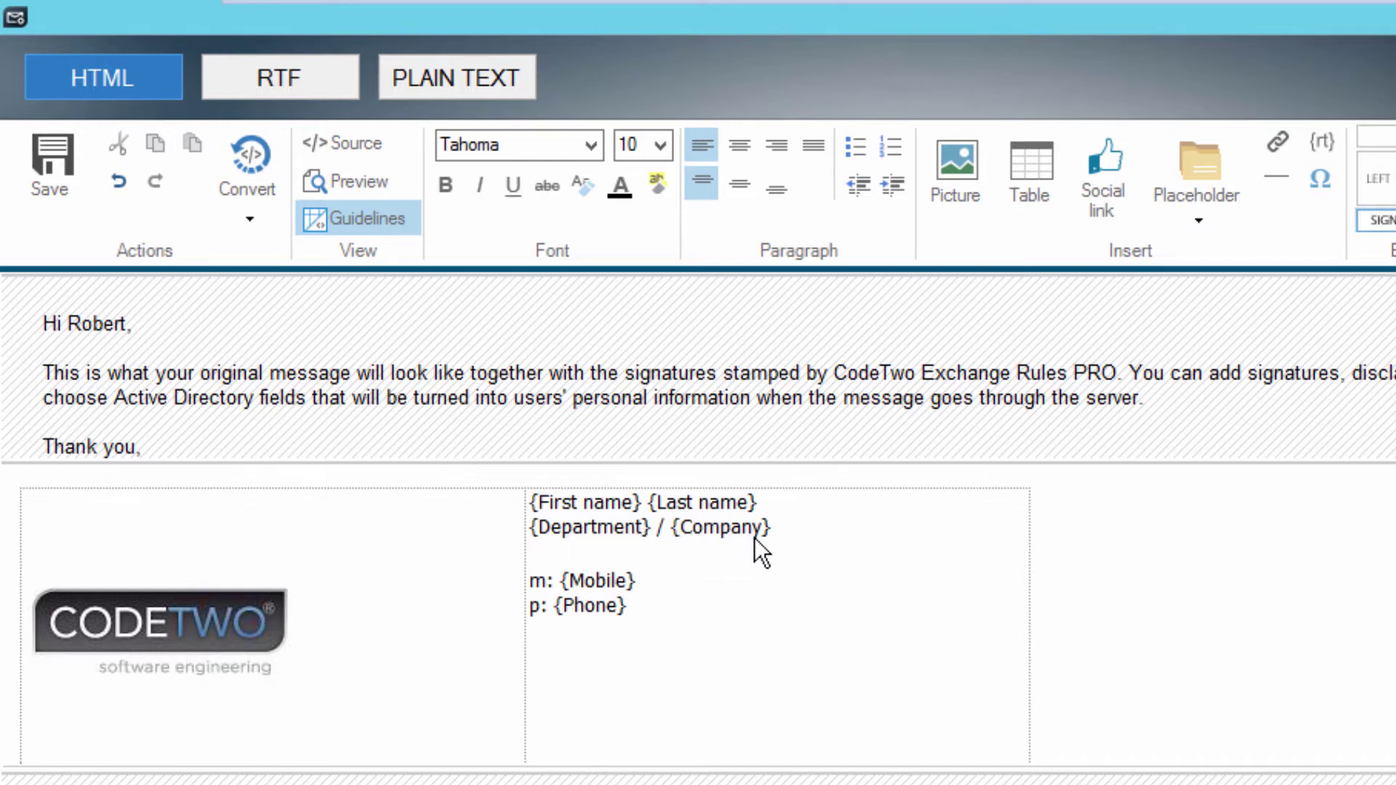
- Wrap the 'm: {Mobile}' line and the 'p: {Phone}' line each in {RT} tags
key(Home)
click(647, 577)
drag(647, 577, 589, 586)
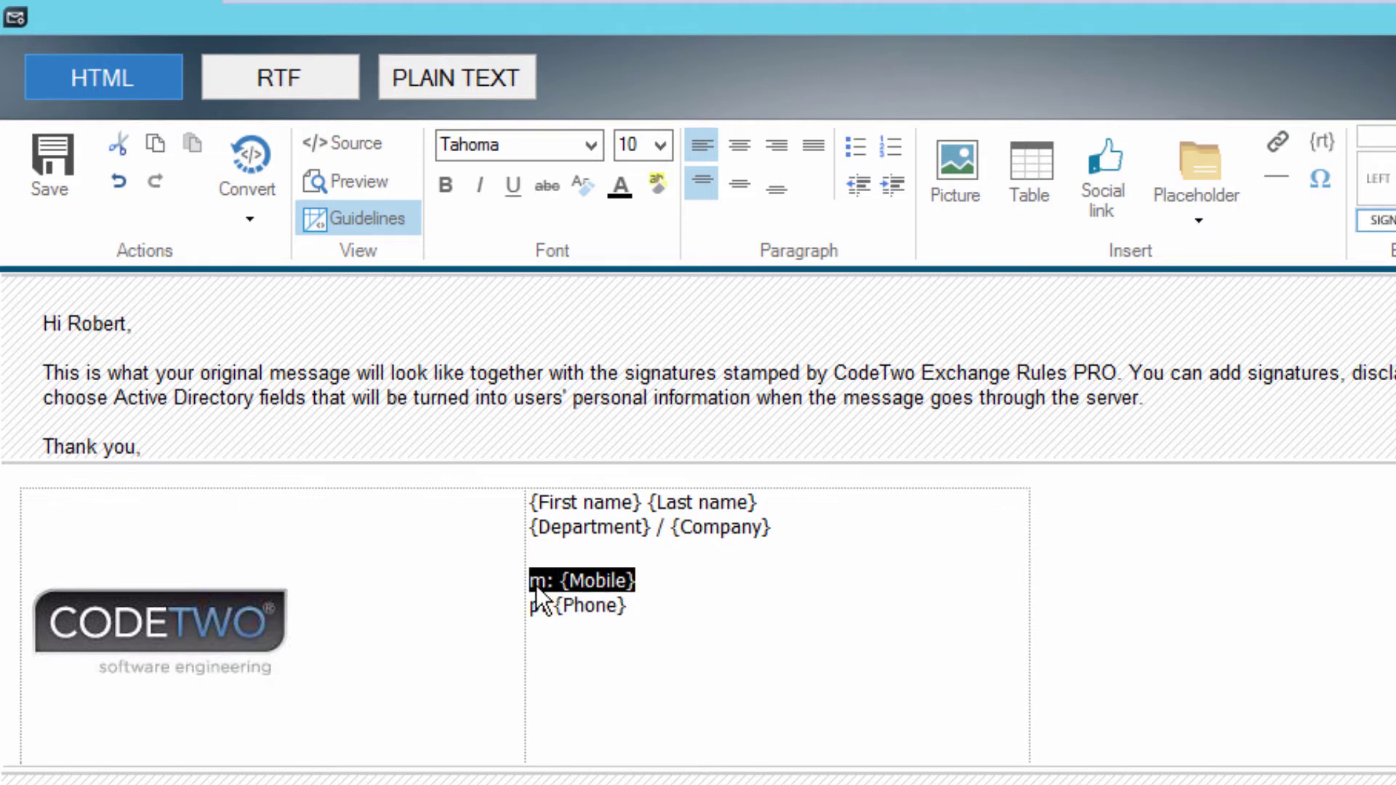
click(1317, 140)
click(723, 606)
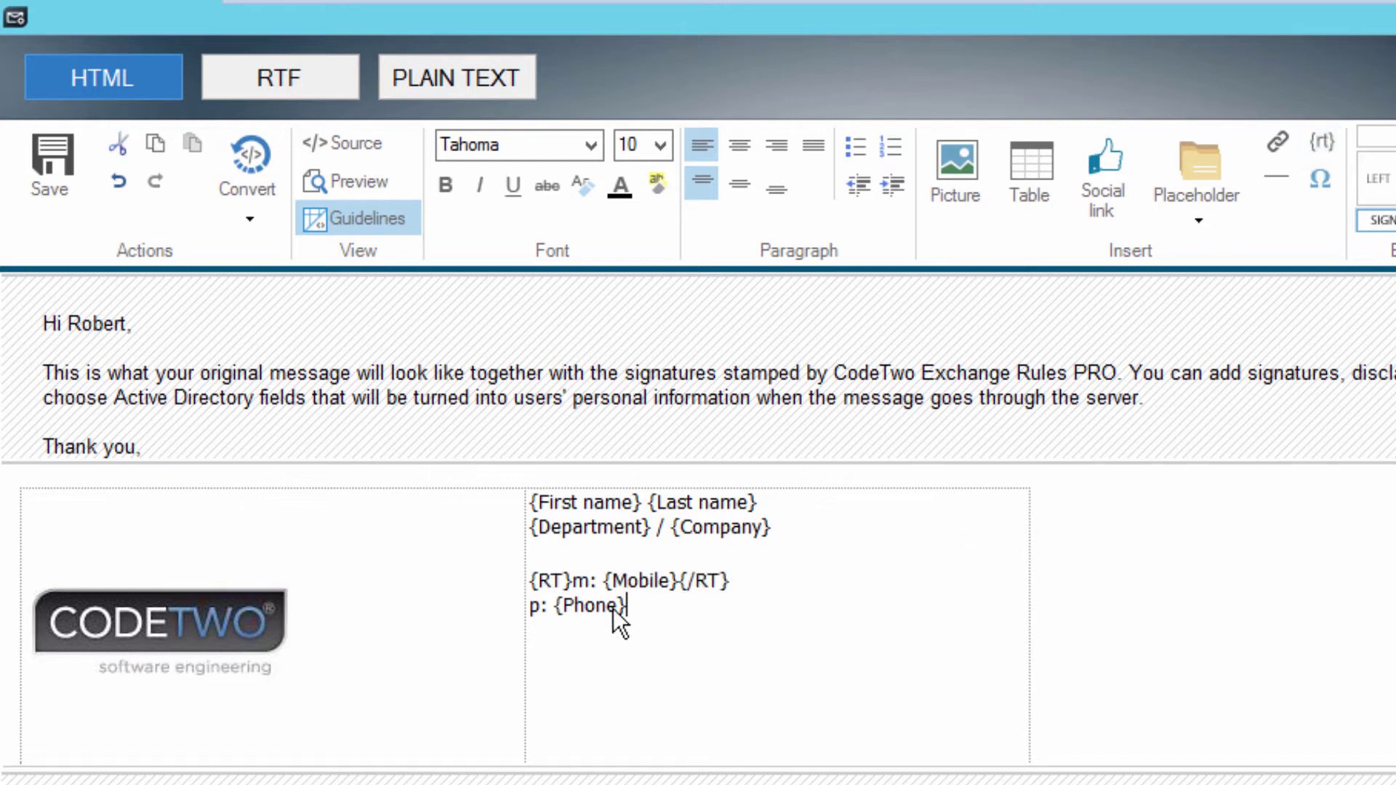
click(1314, 144)
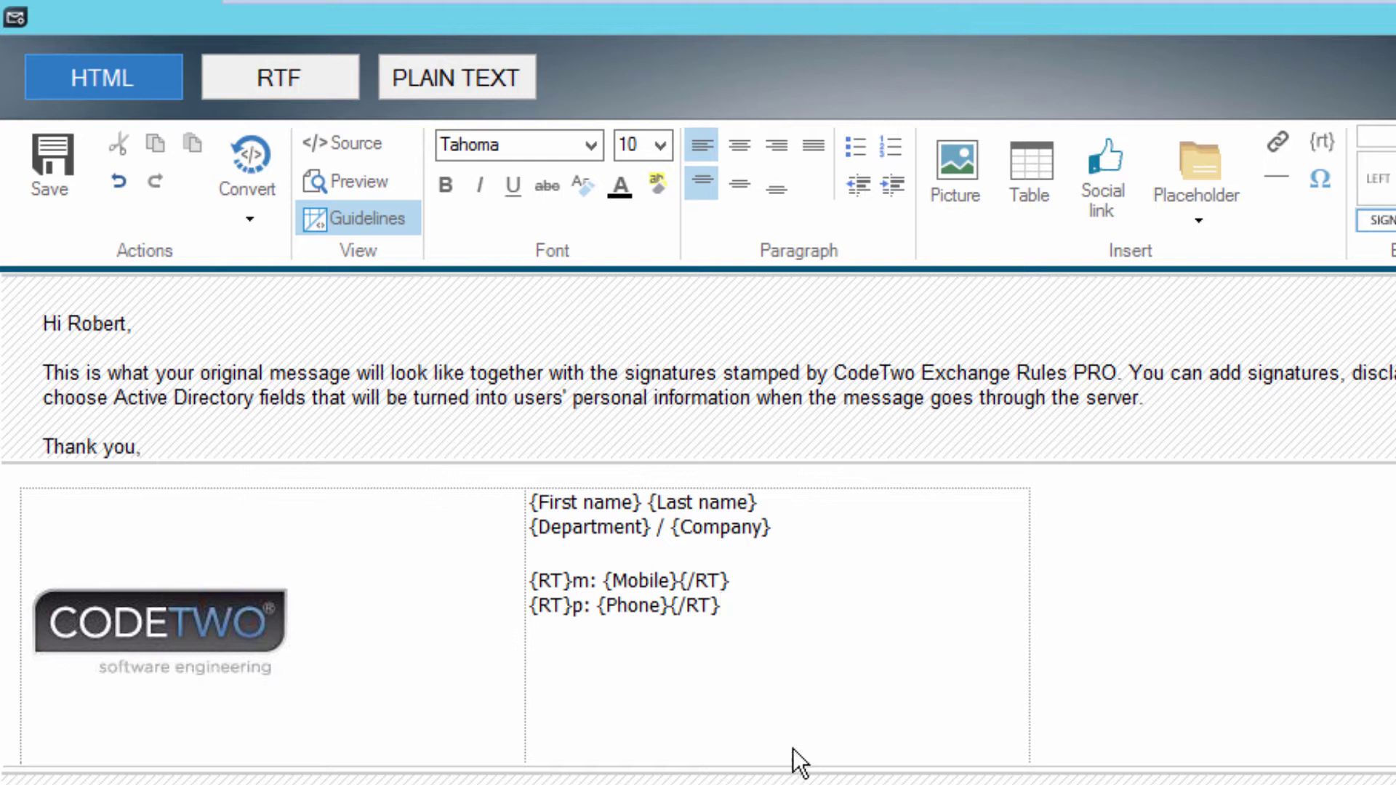
click(841, 613)
- Set all signature text to Verdana and the name line to size 16
drag(787, 614, 538, 498)
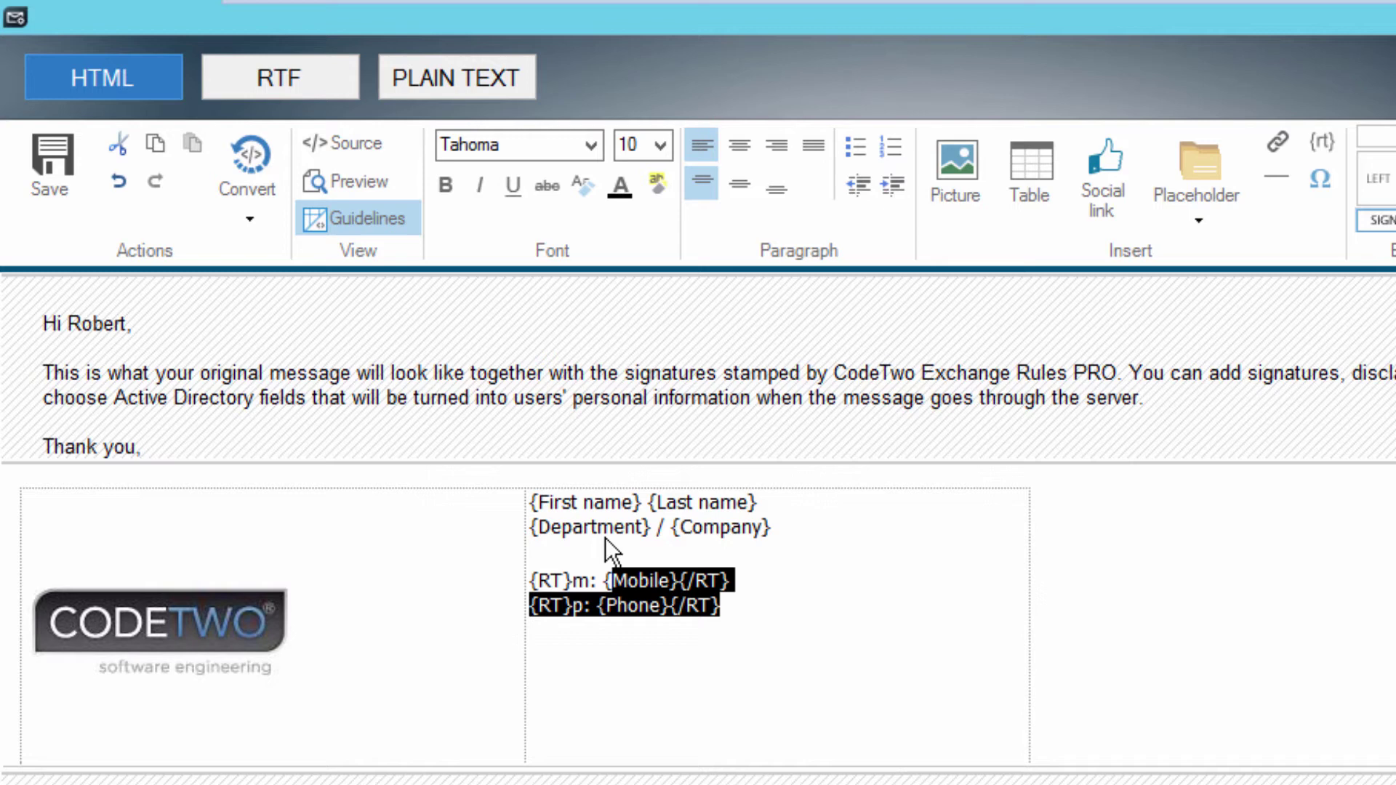
click(591, 146)
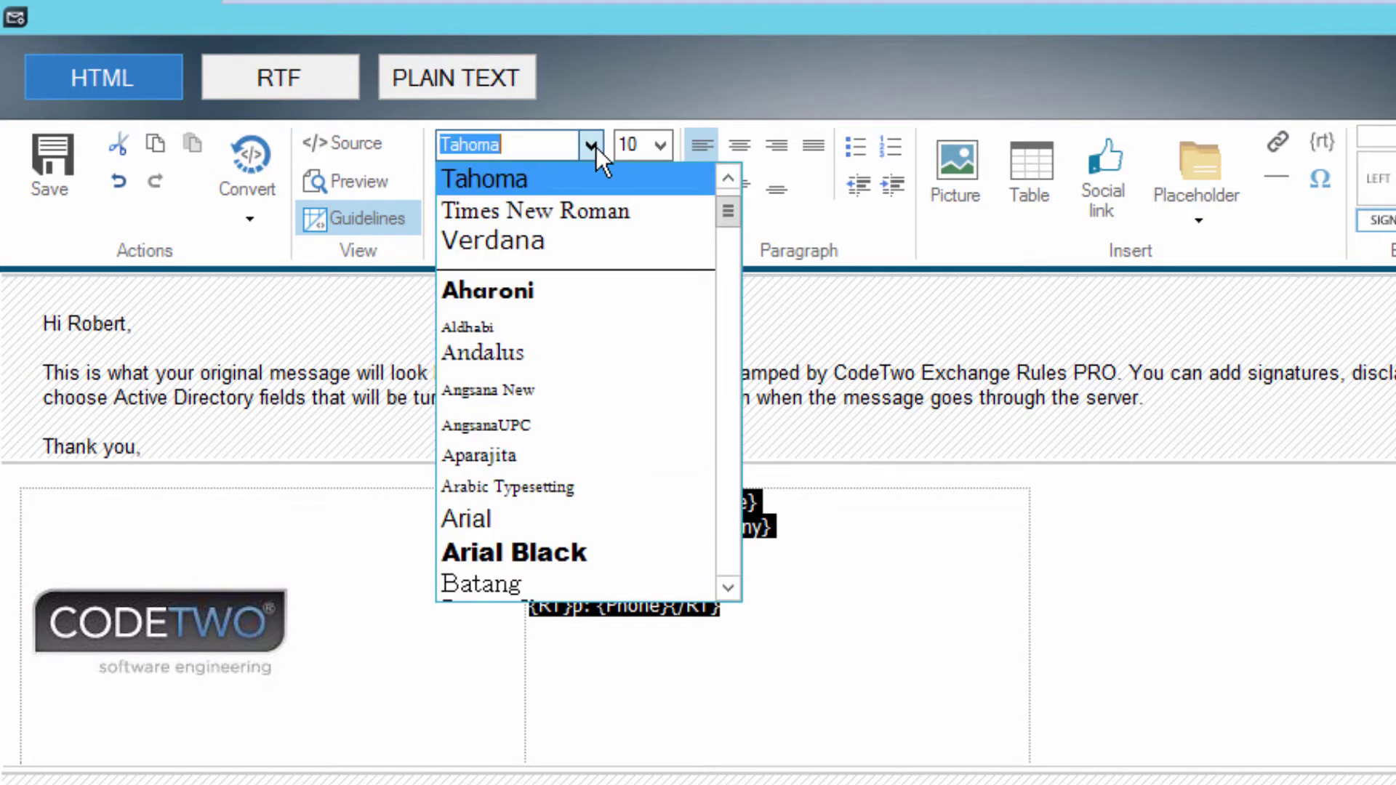
click(558, 241)
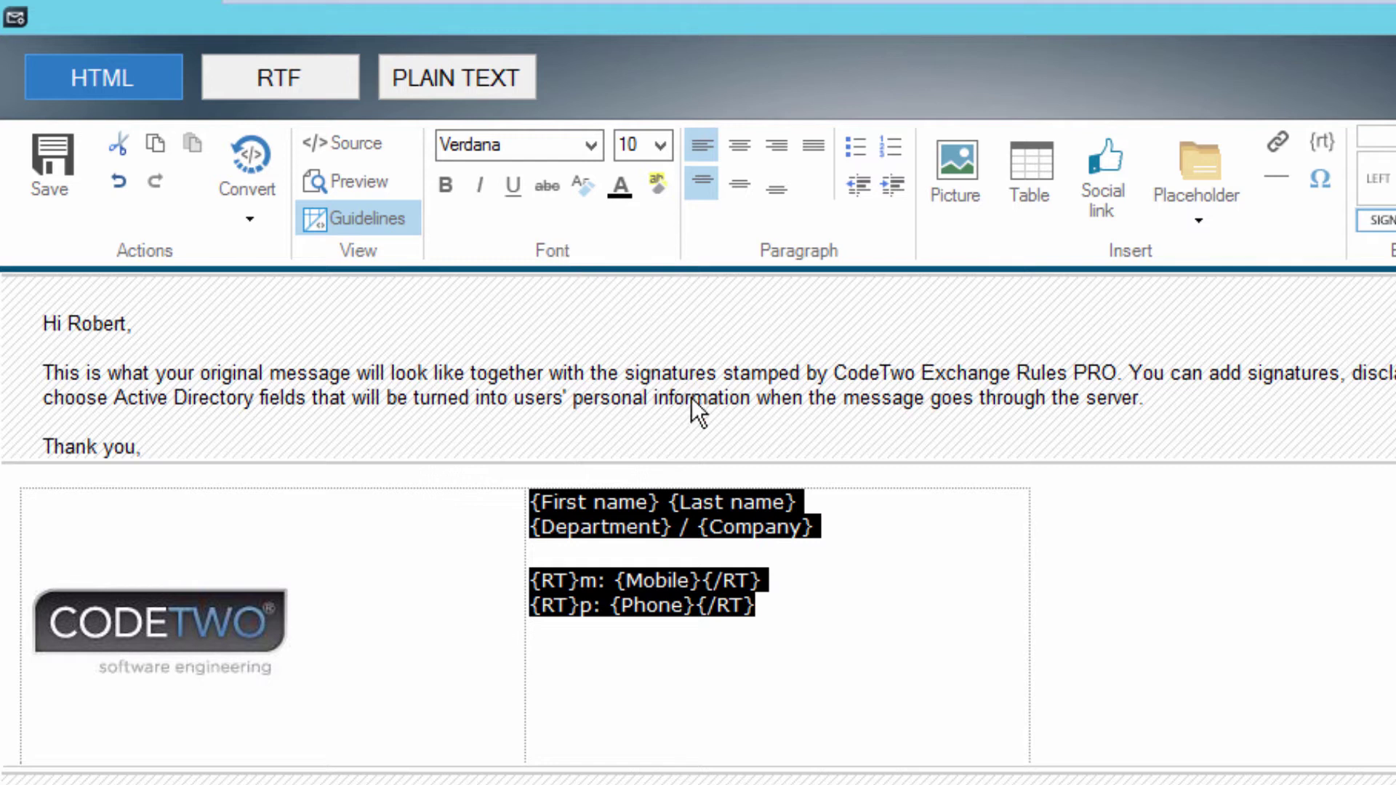
click(876, 552)
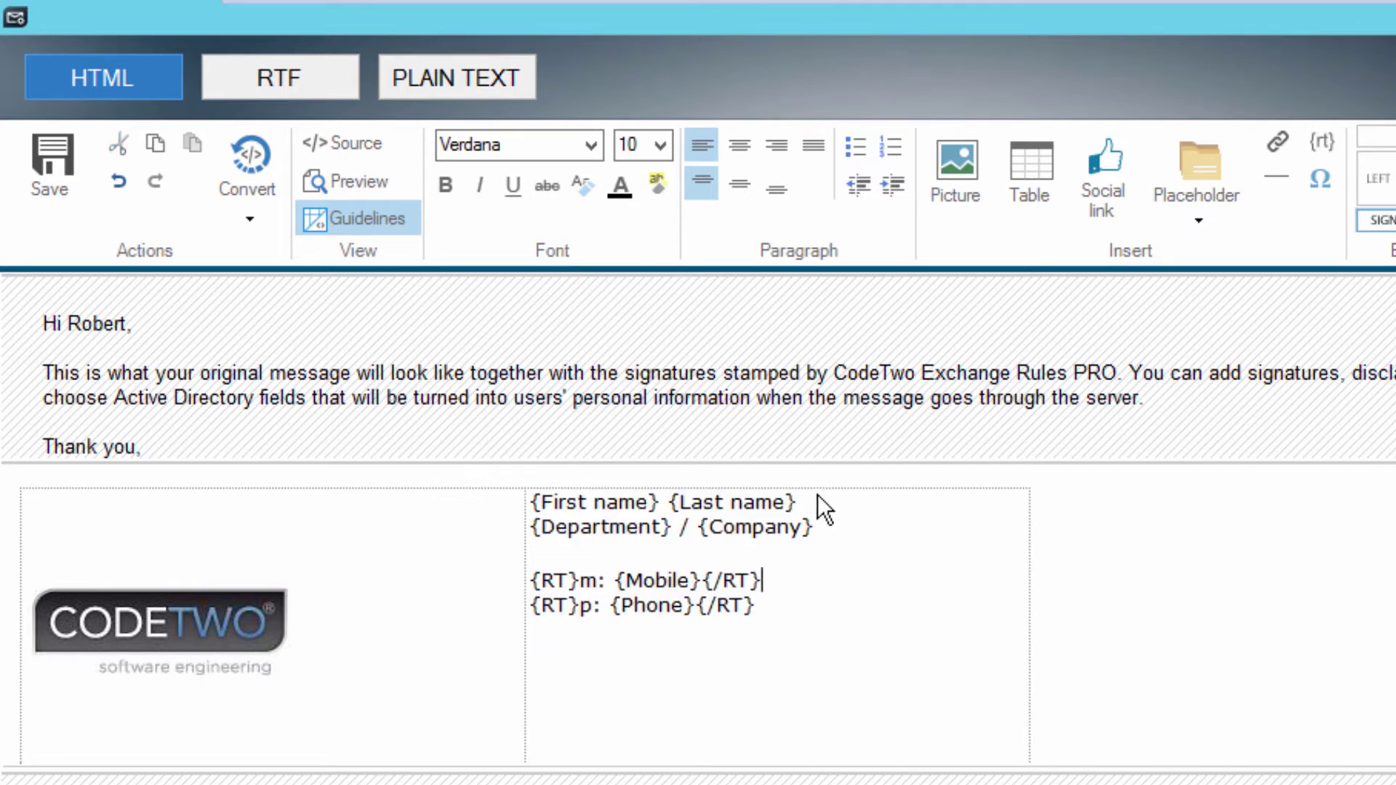
drag(813, 502, 570, 493)
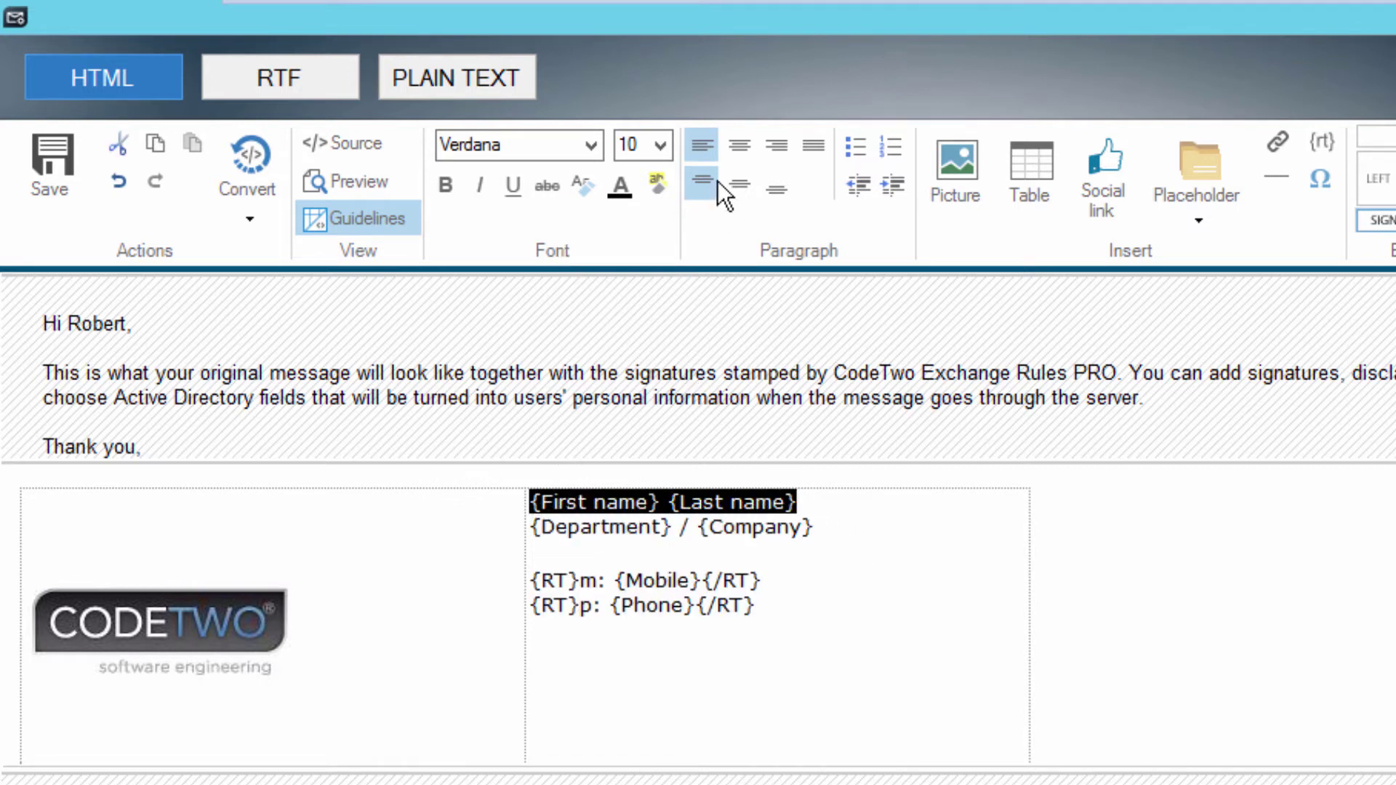
click(660, 146)
click(648, 294)
- Color the {Department} / {Company} line grey
click(874, 544)
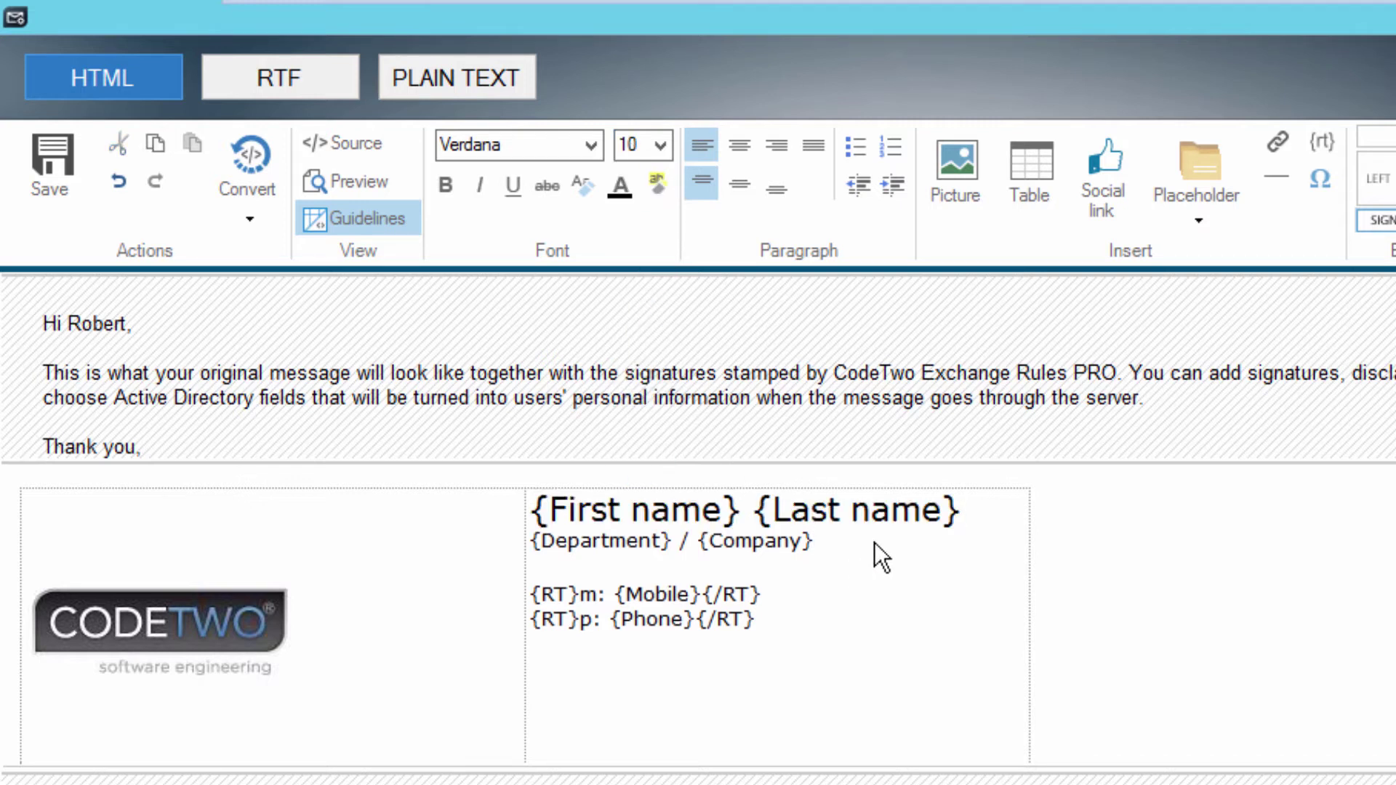
drag(875, 543, 553, 539)
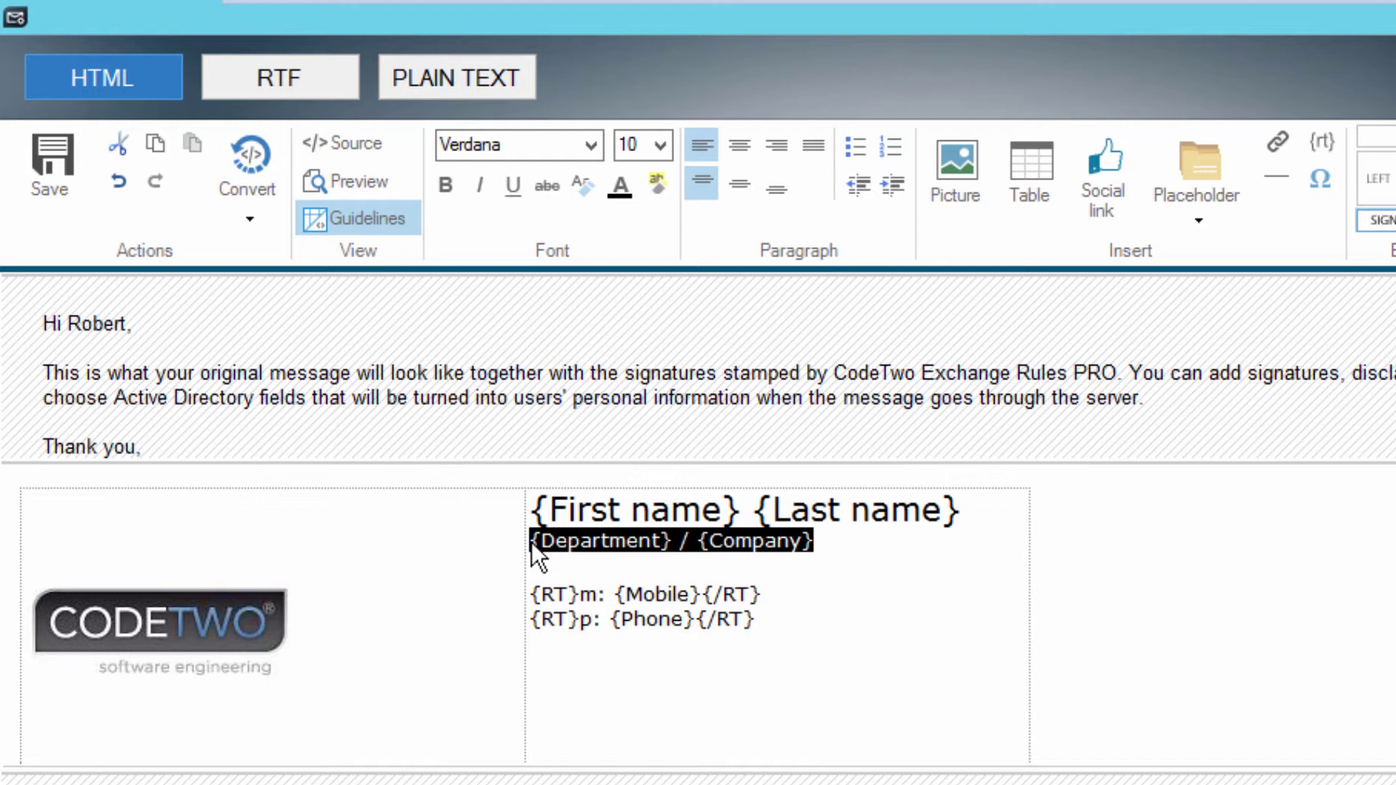
click(618, 194)
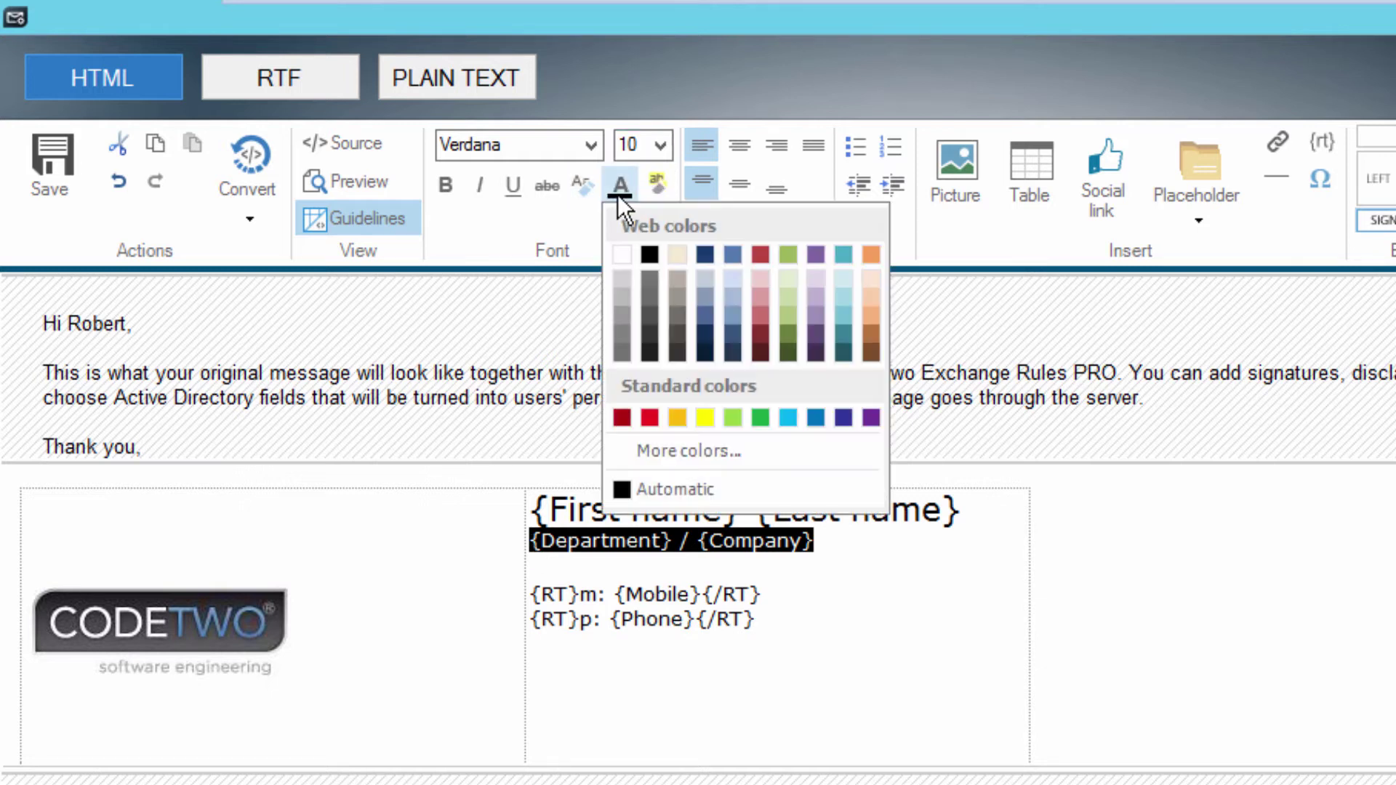
click(622, 338)
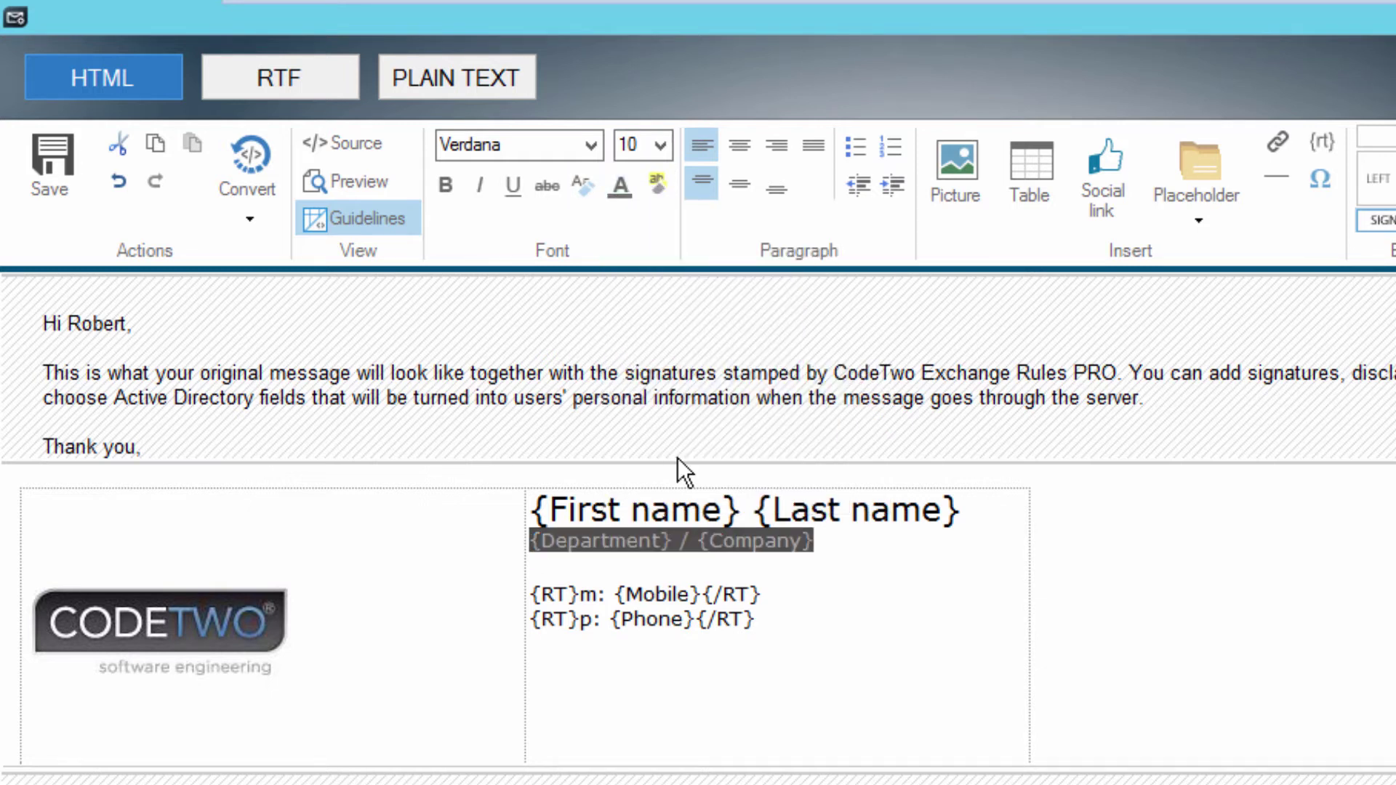
click(831, 667)
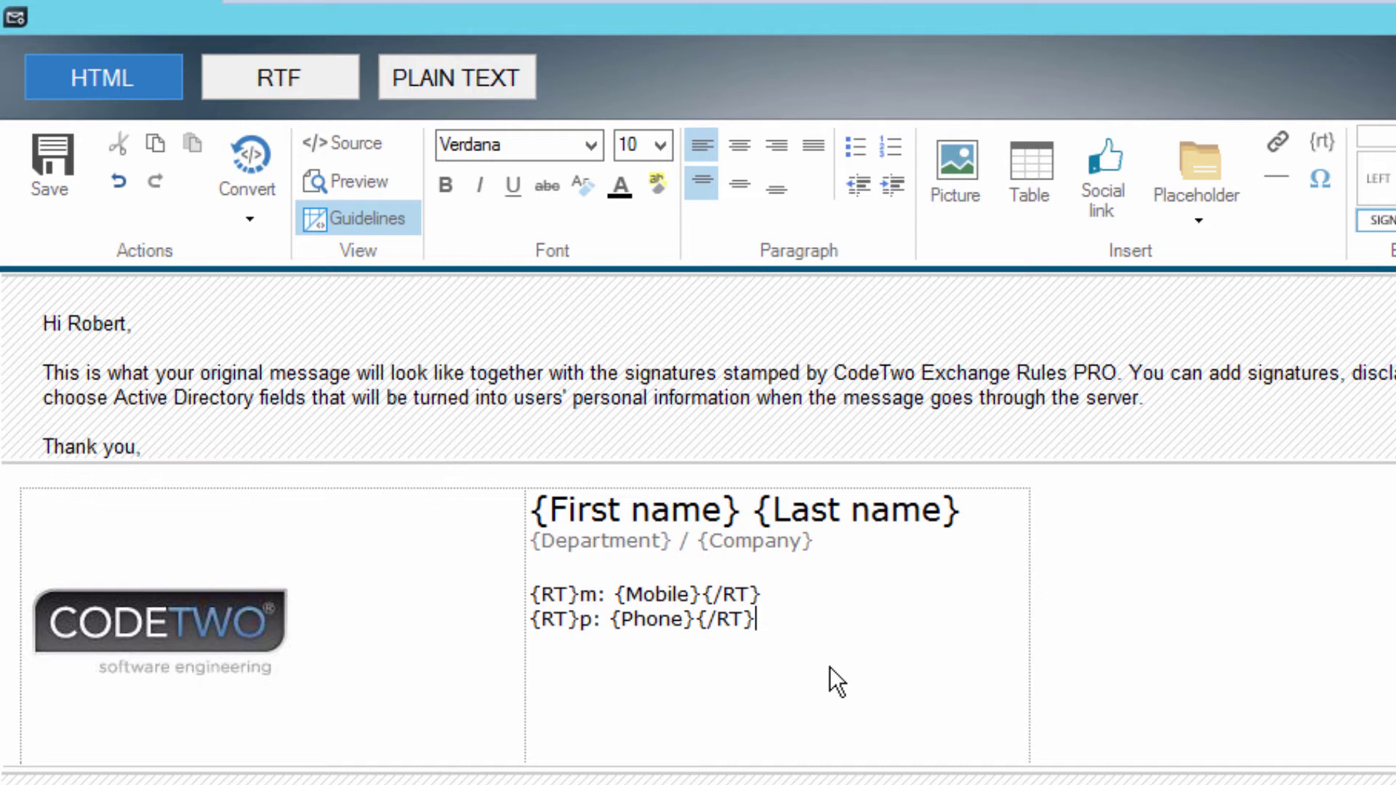
mouse_move(760, 620)
mouse_down()
mouse_move(693, 614)
mouse_move(549, 539)
mouse_move(531, 510)
mouse_up()
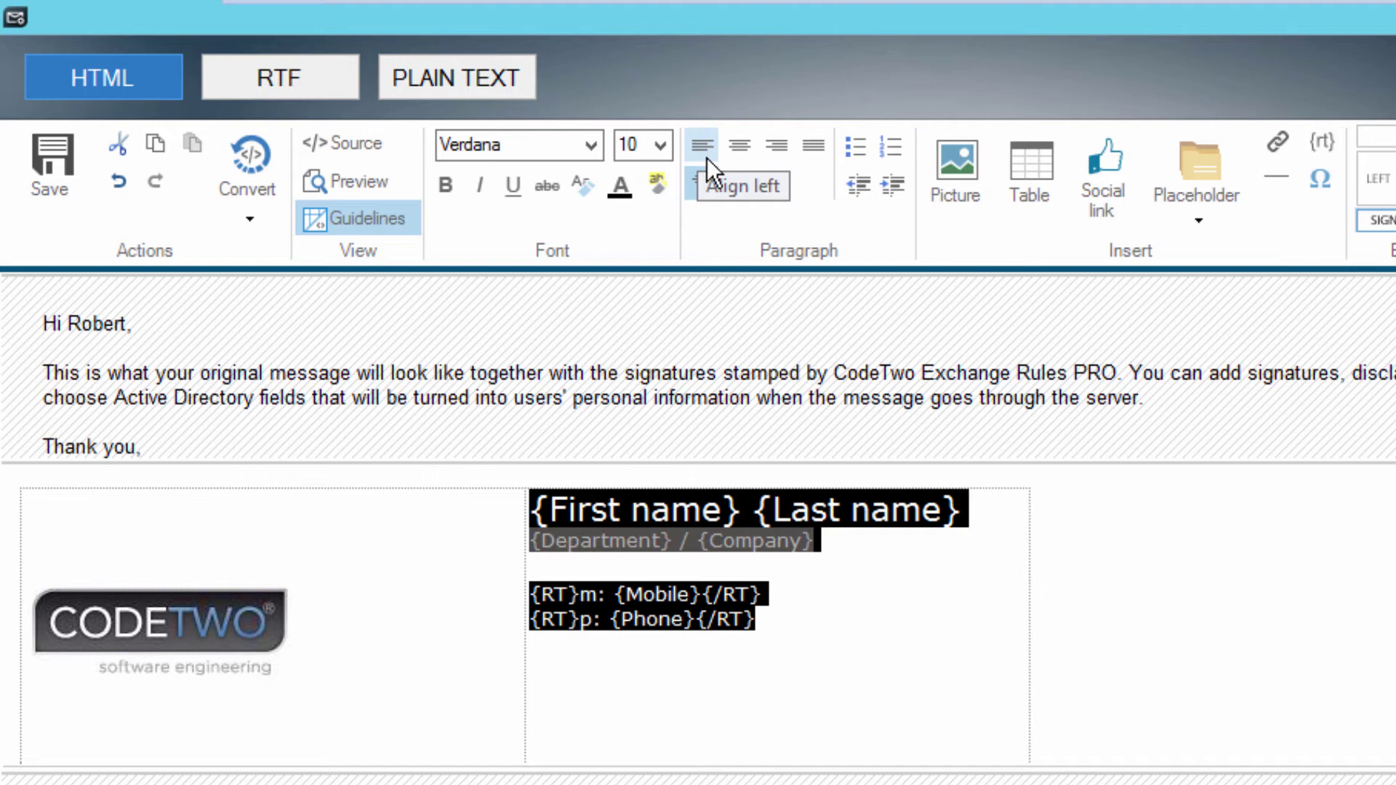
- Align the signature text to the middle of its cell and attempt to save
click(734, 183)
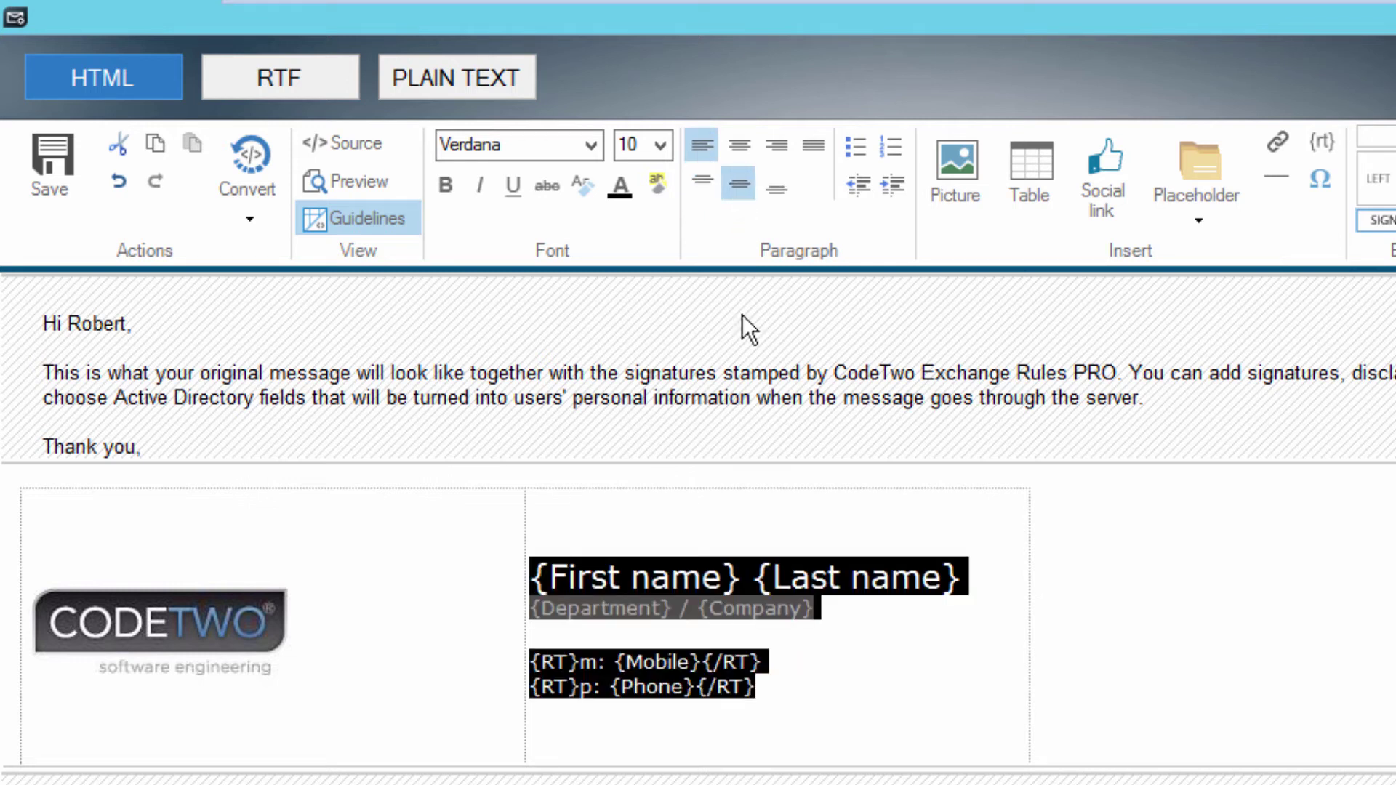
click(838, 656)
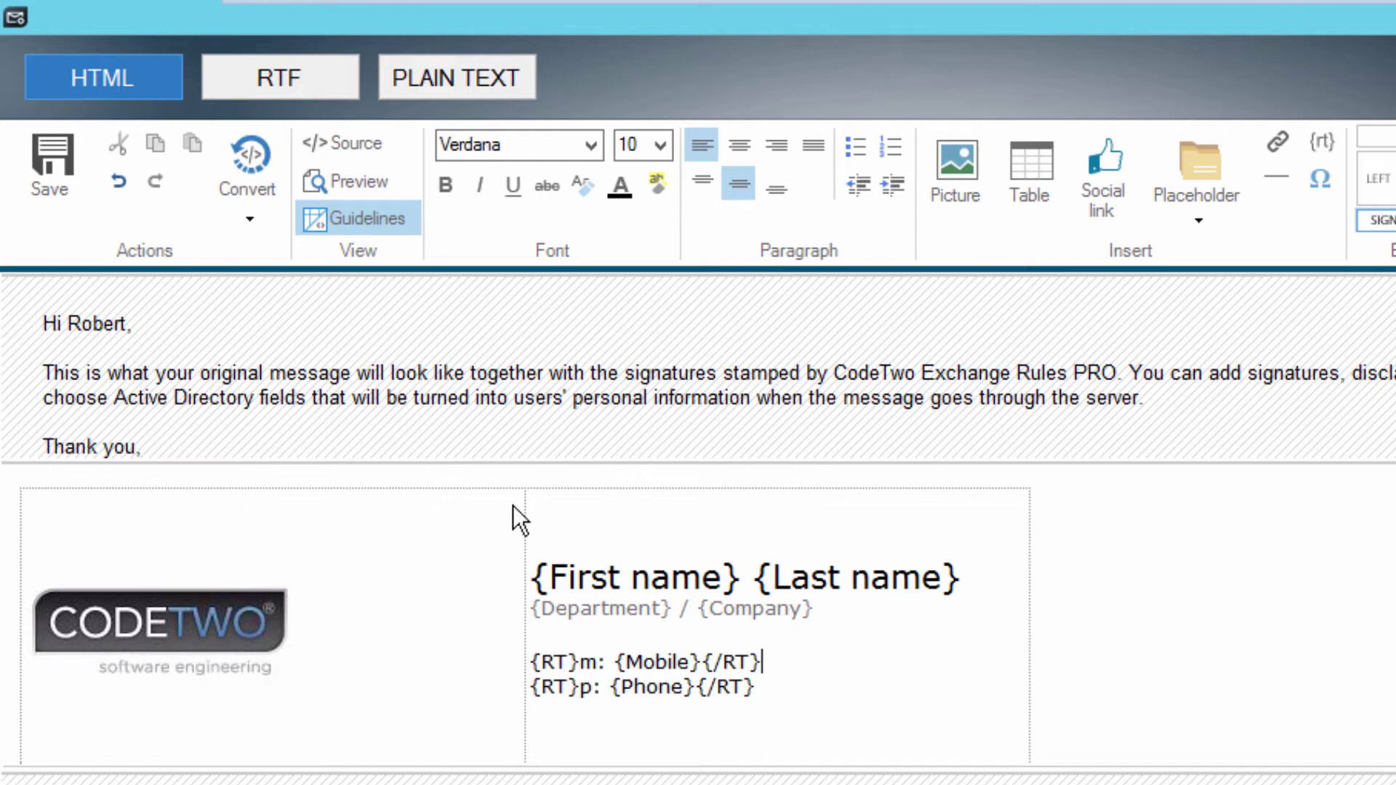
click(53, 158)
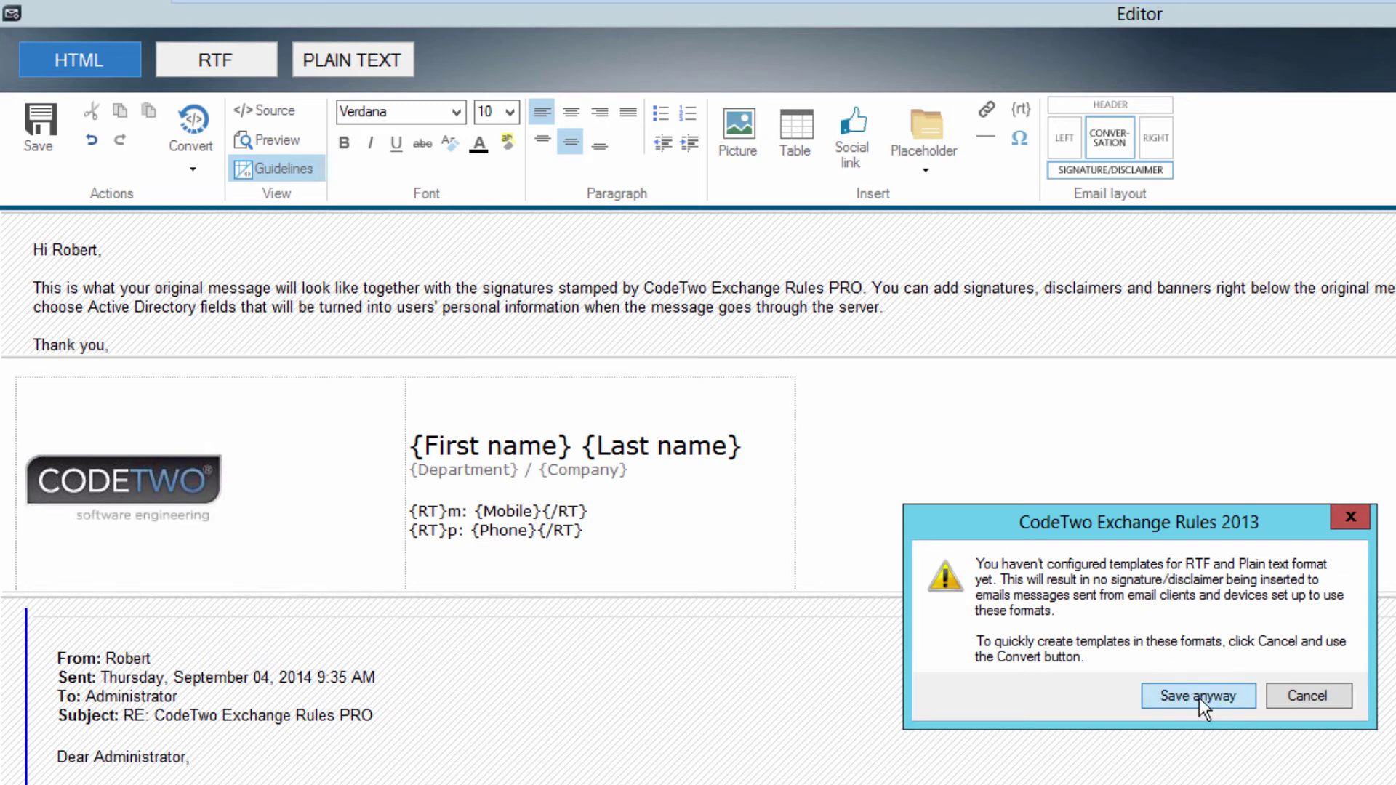
- Dismiss the missing-templates warning, review Convert options, and save the HTML template anyway
click(1307, 696)
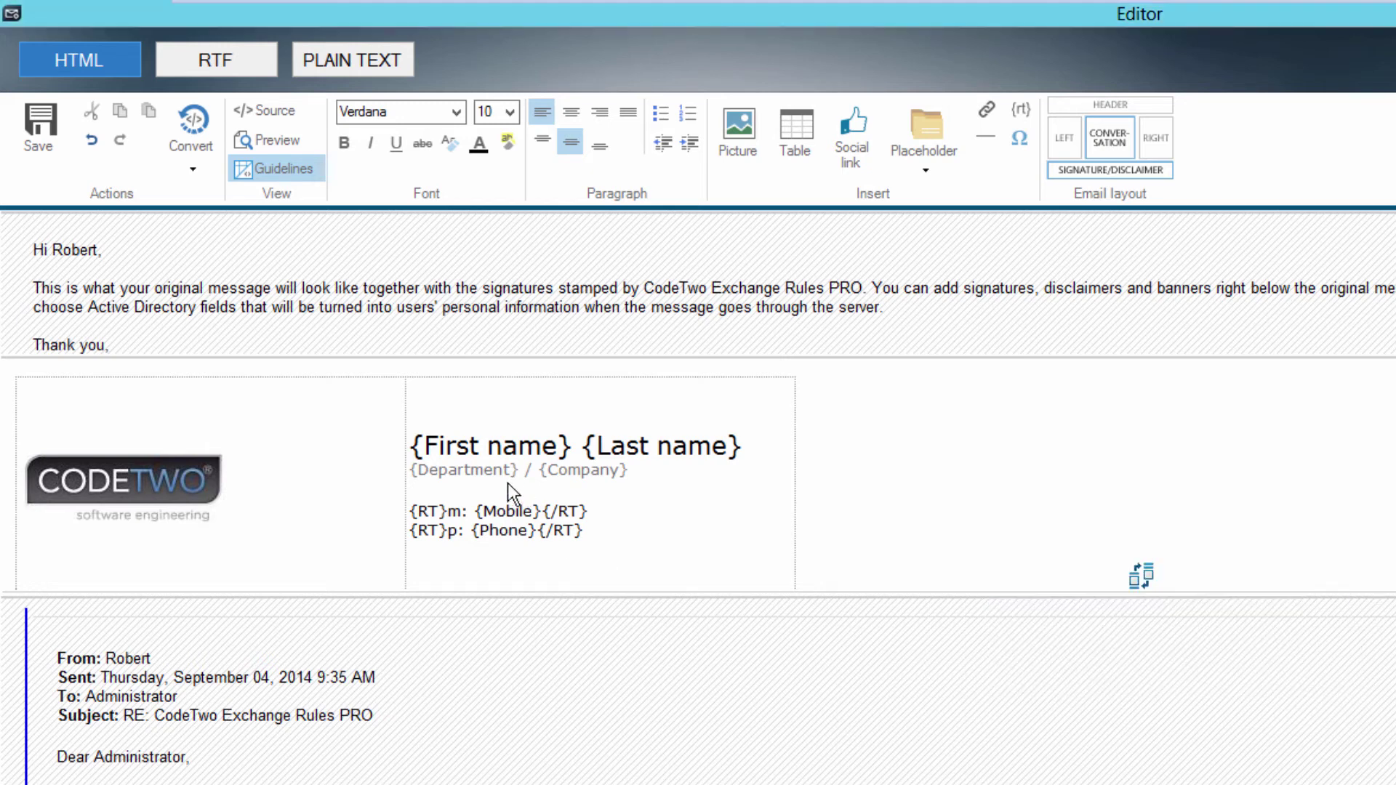
click(190, 136)
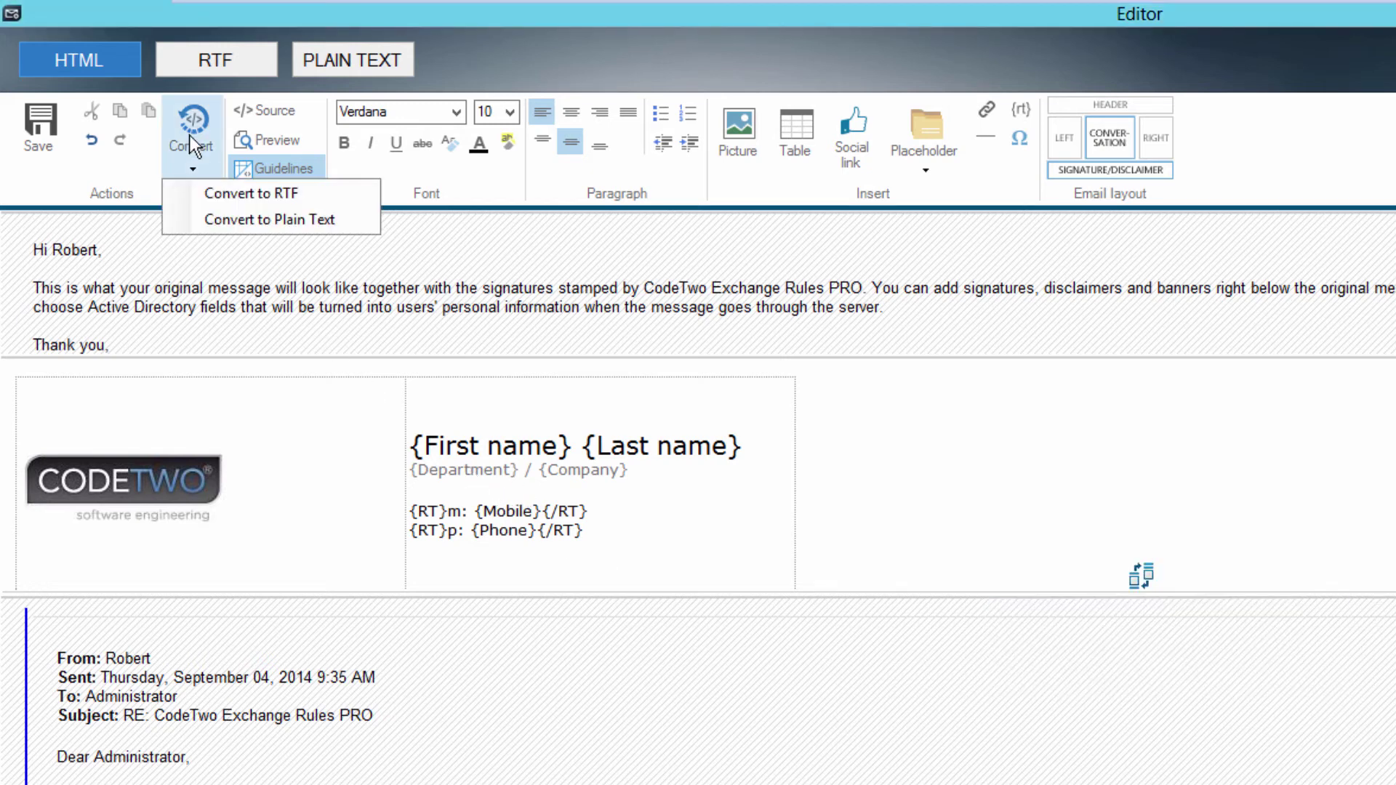
click(33, 130)
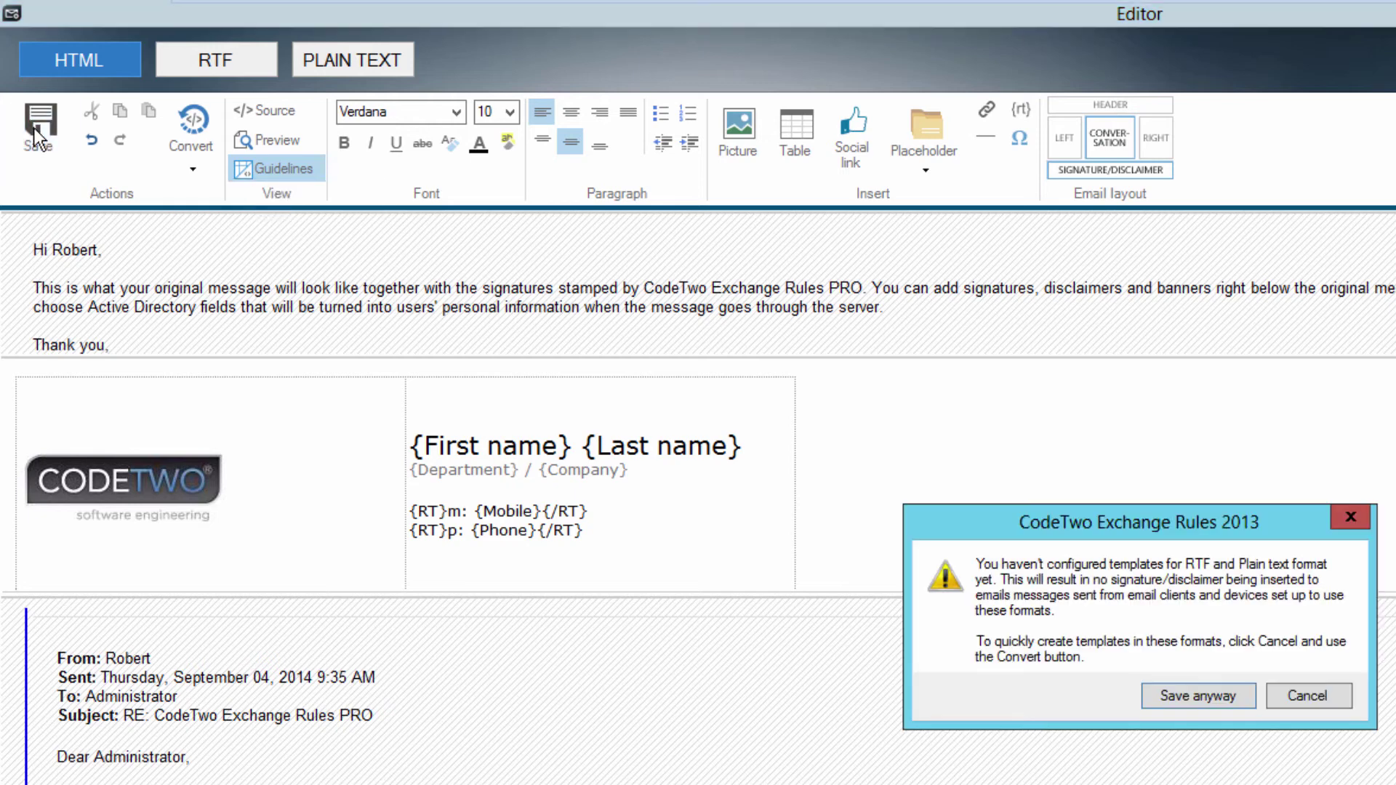
click(1180, 696)
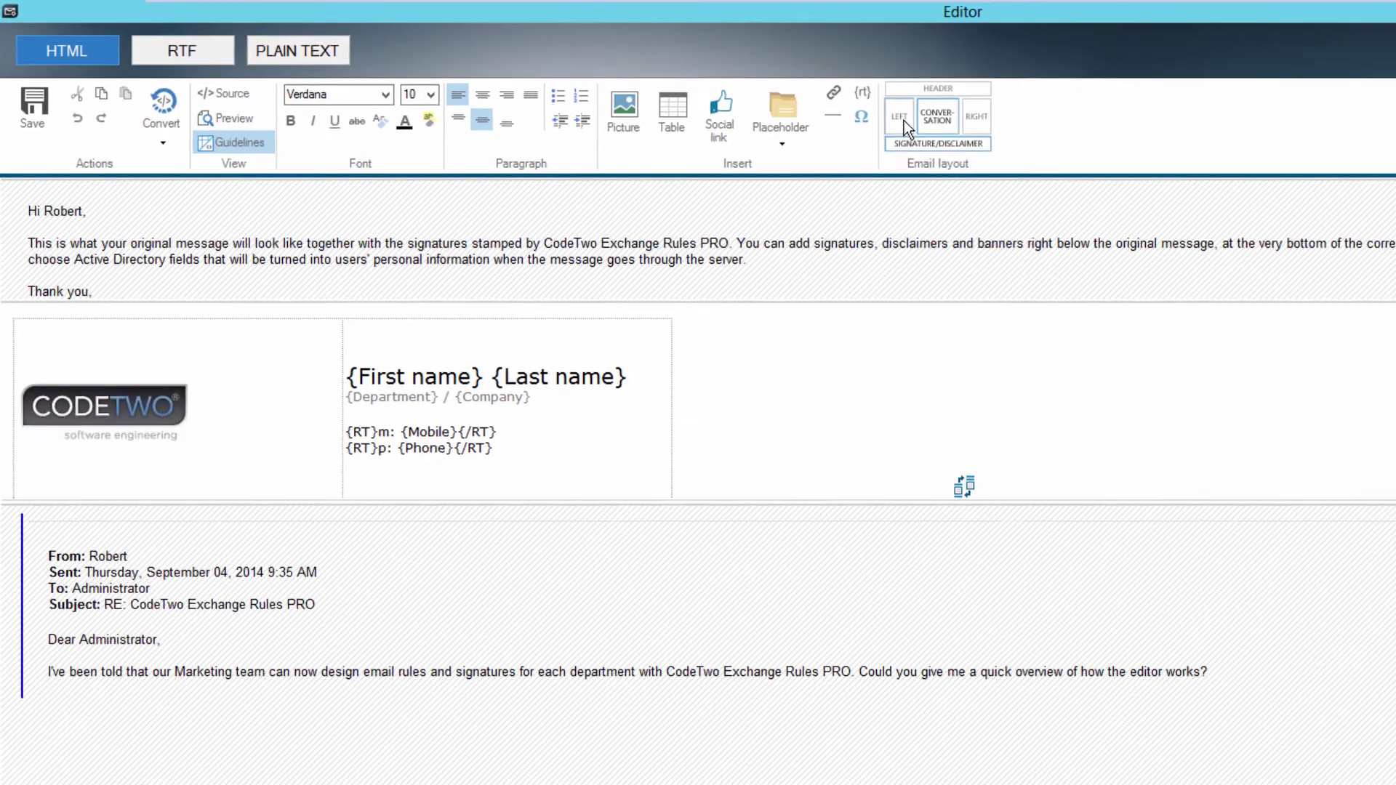
- Add a left side banner, a right side banner and a header to the email layout
click(904, 121)
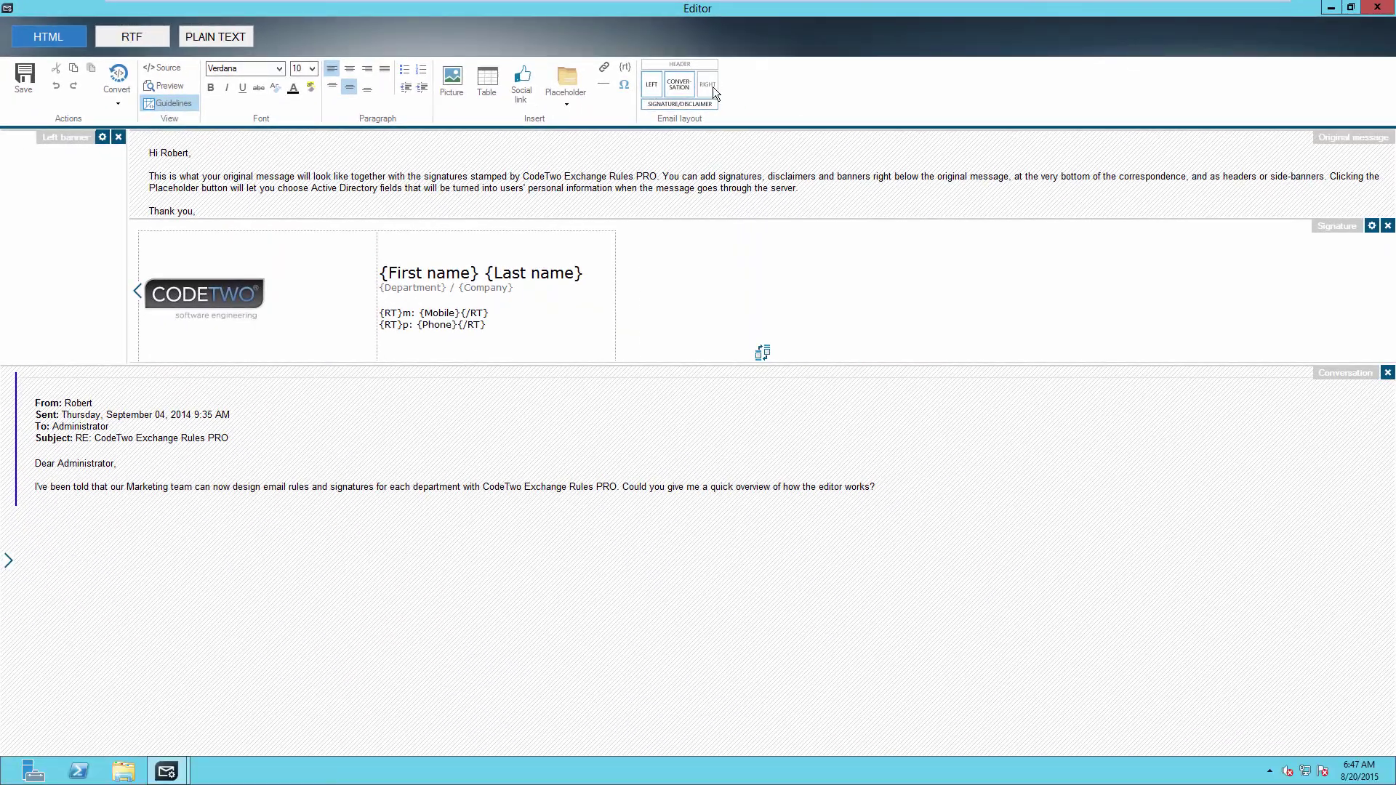
click(712, 87)
click(709, 62)
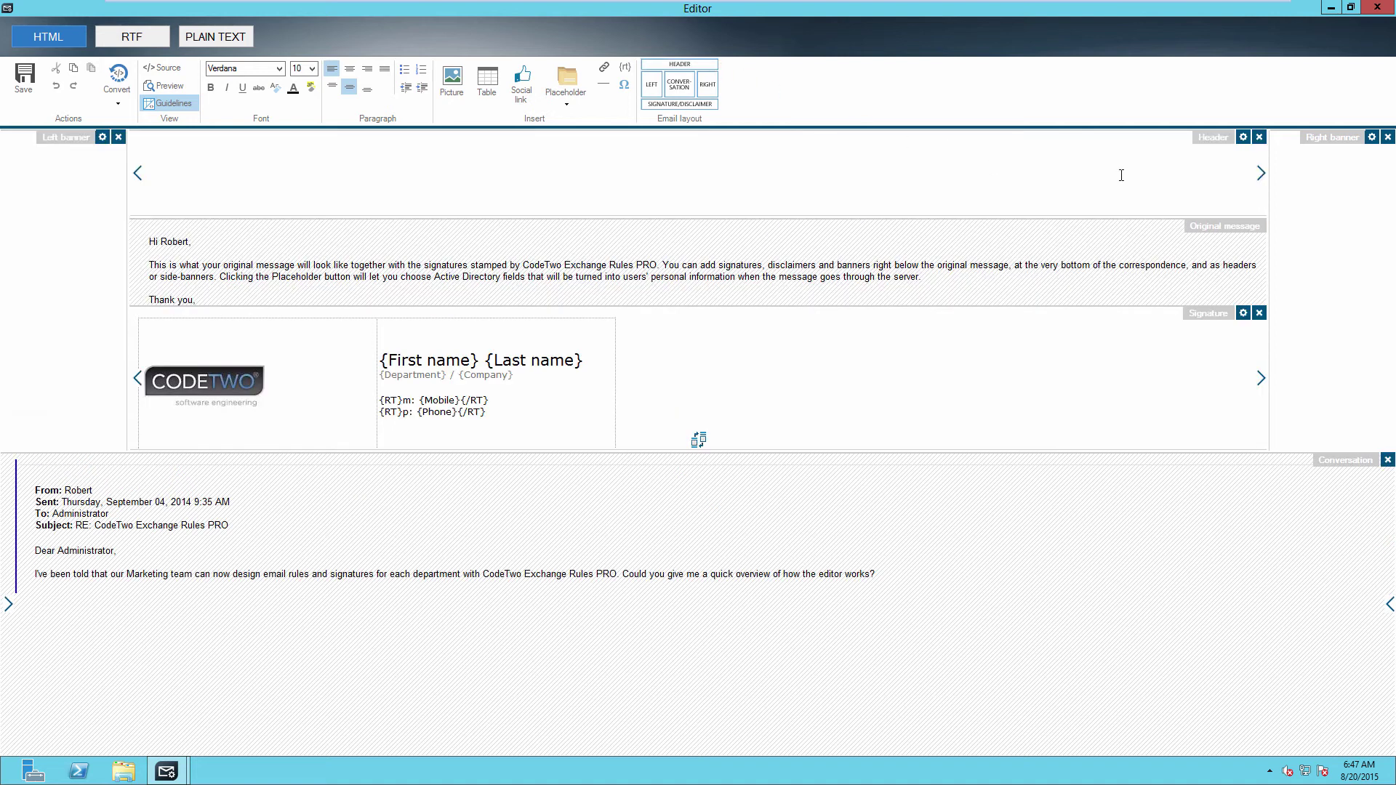
- Stretch the header across both side banners, keeping the left banner beside the signature
click(1261, 174)
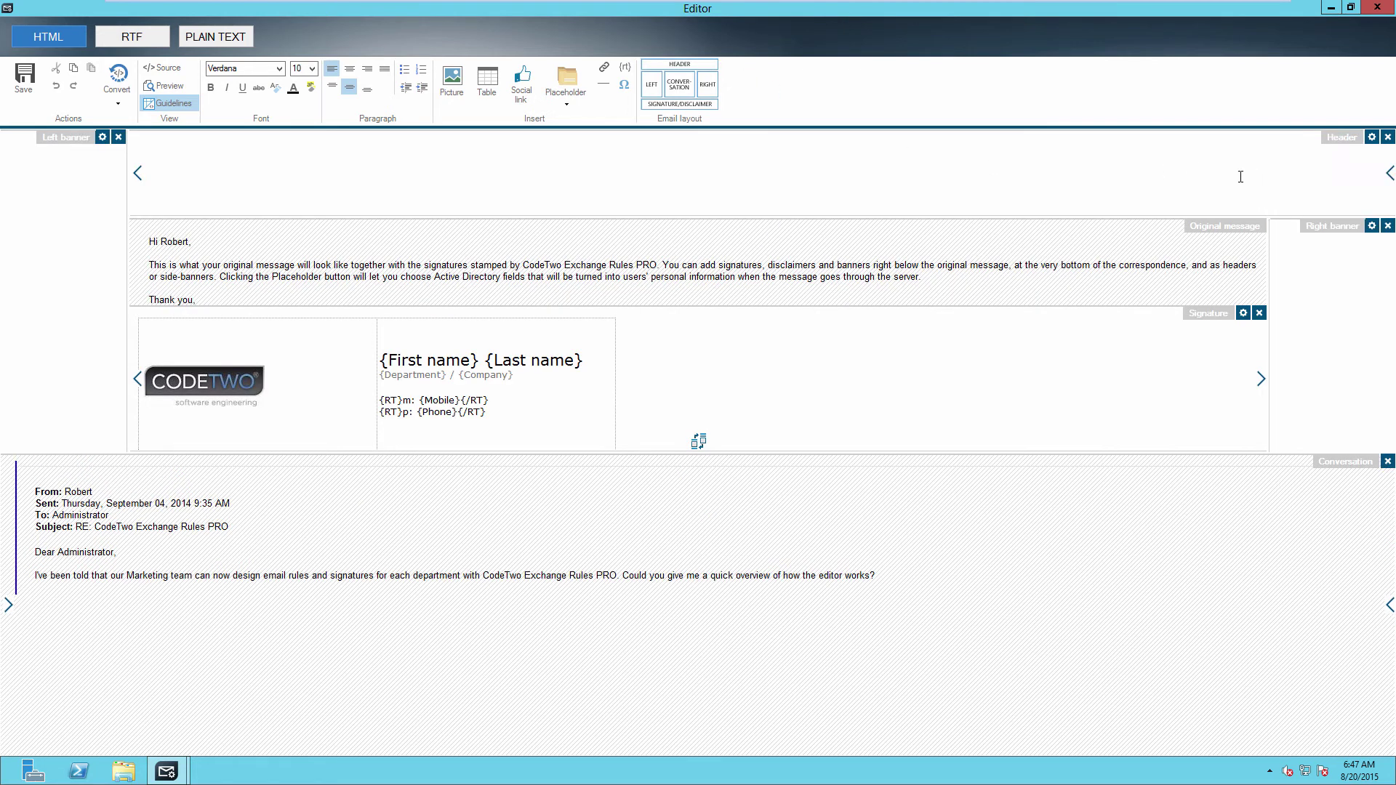
click(138, 173)
click(137, 381)
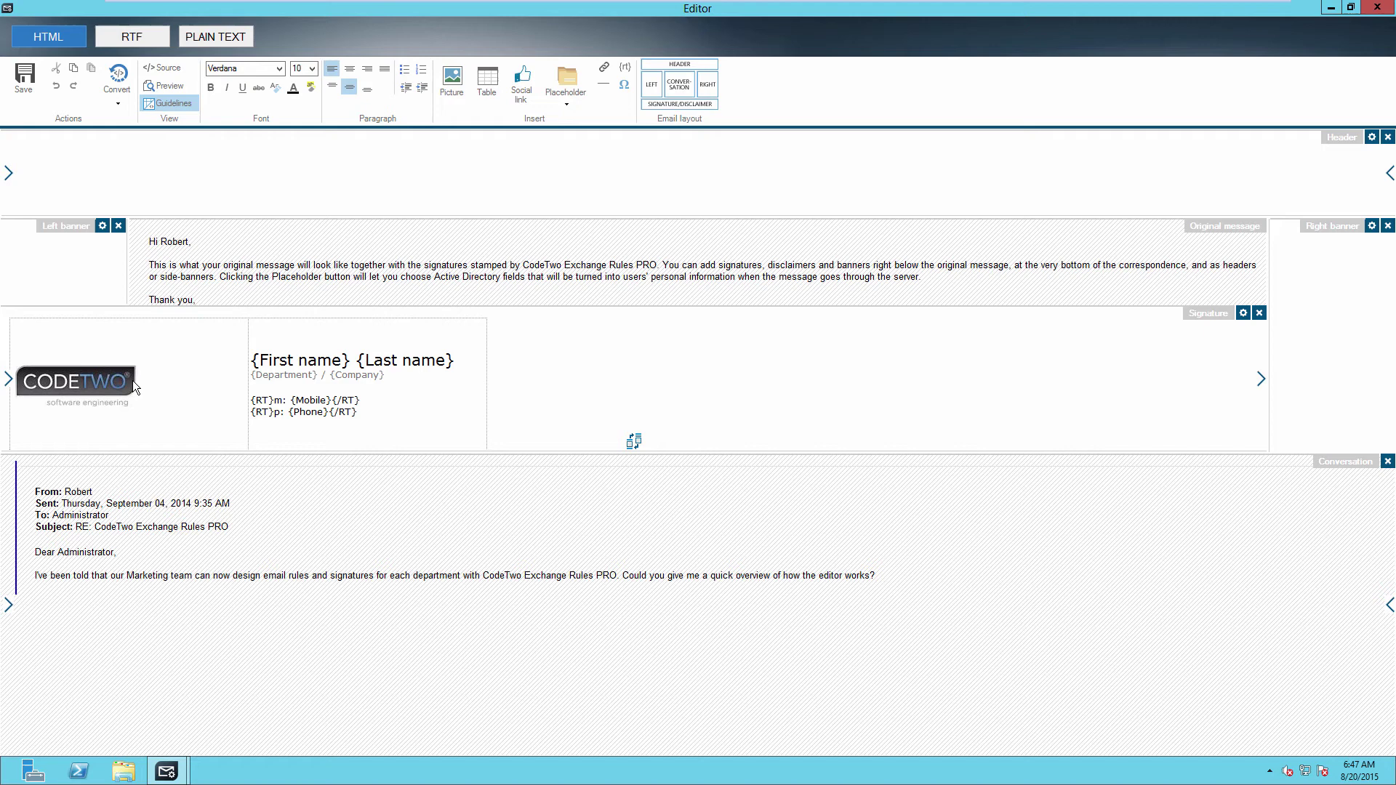
click(8, 381)
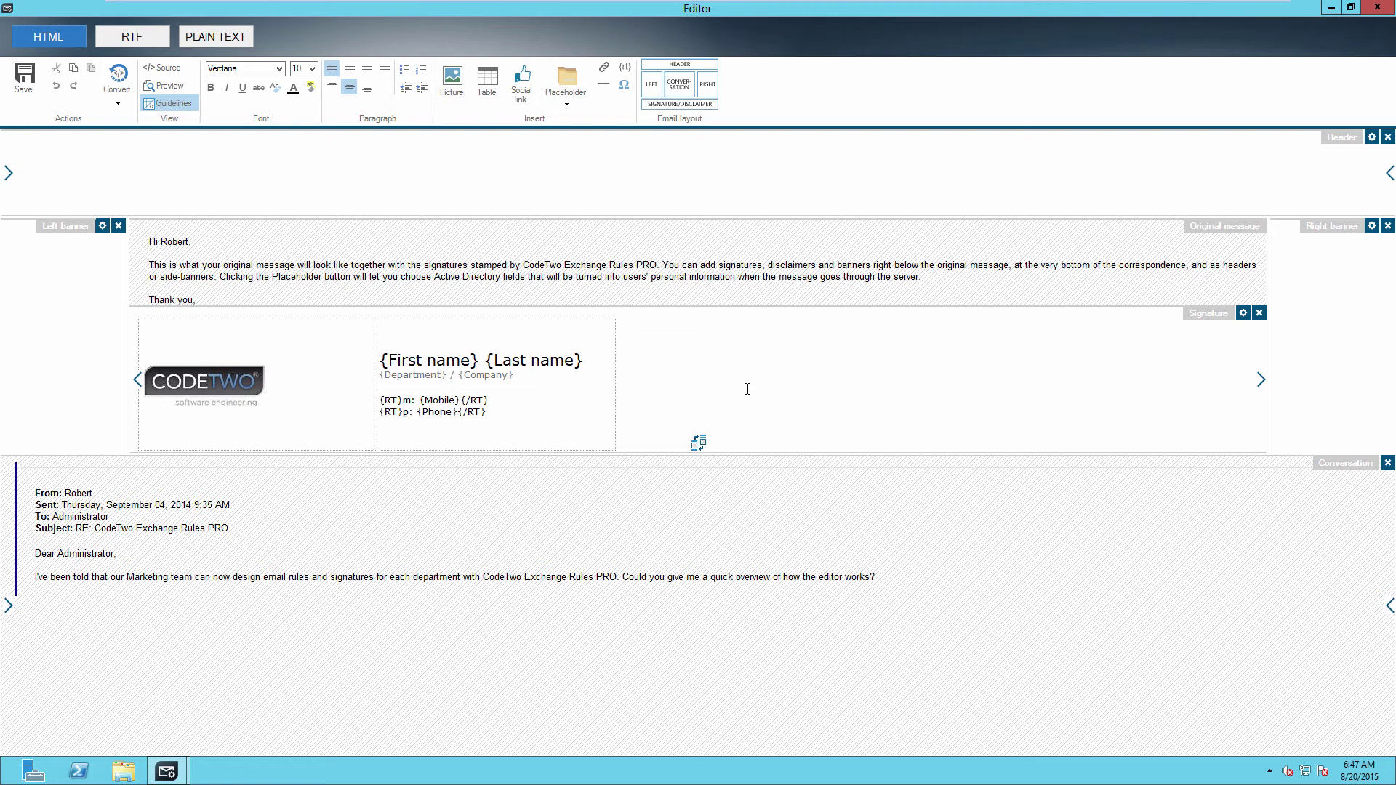
- Turn the signature into a disclaimer placed right under the original reply
click(700, 443)
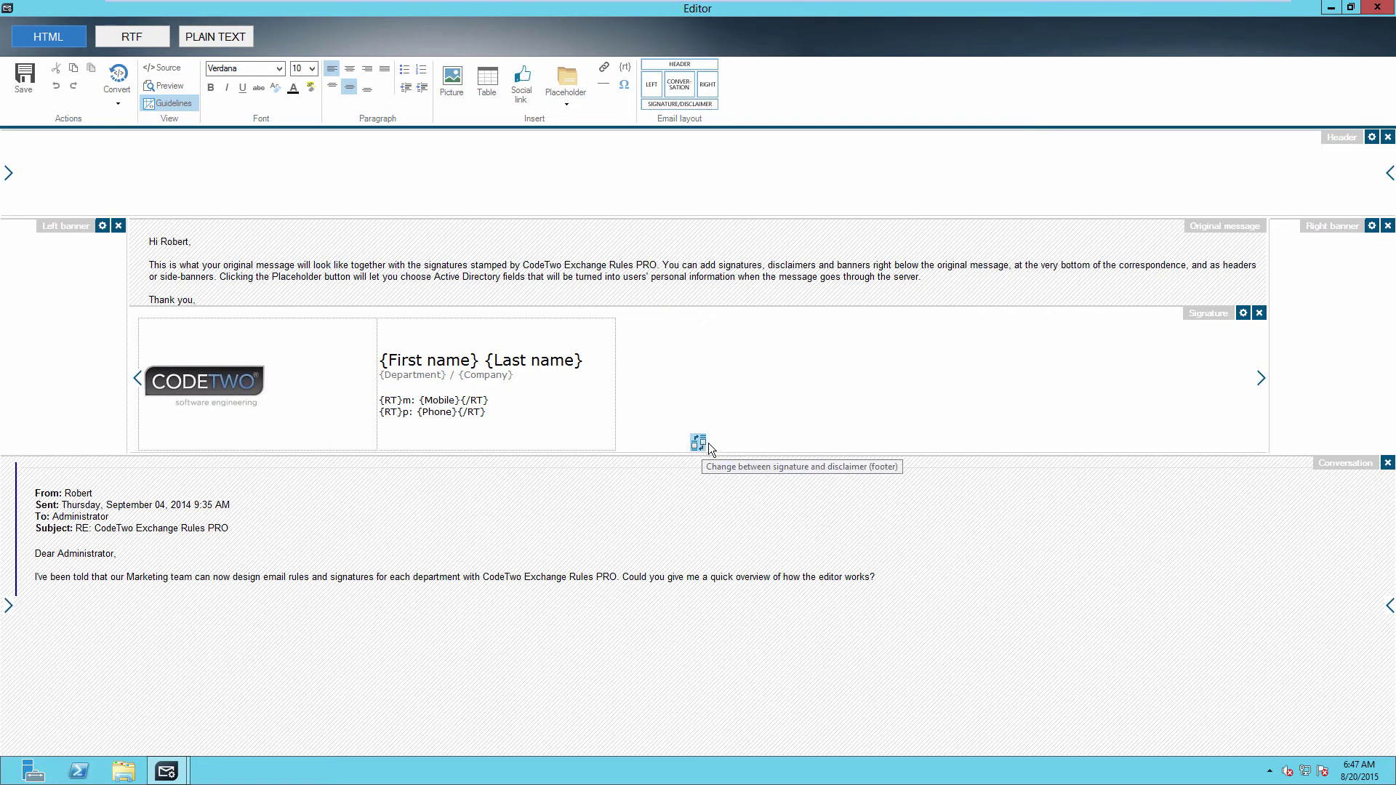
click(1244, 313)
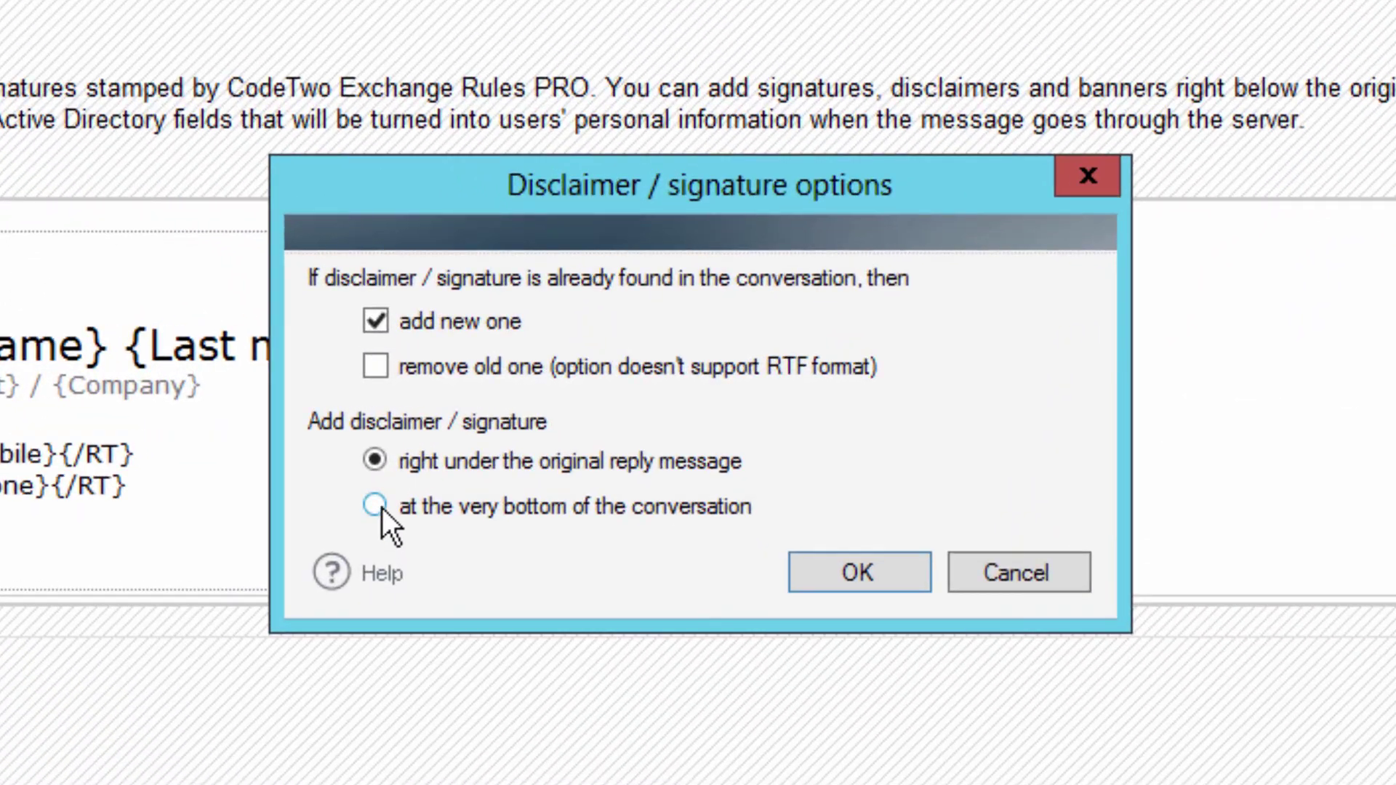
click(375, 505)
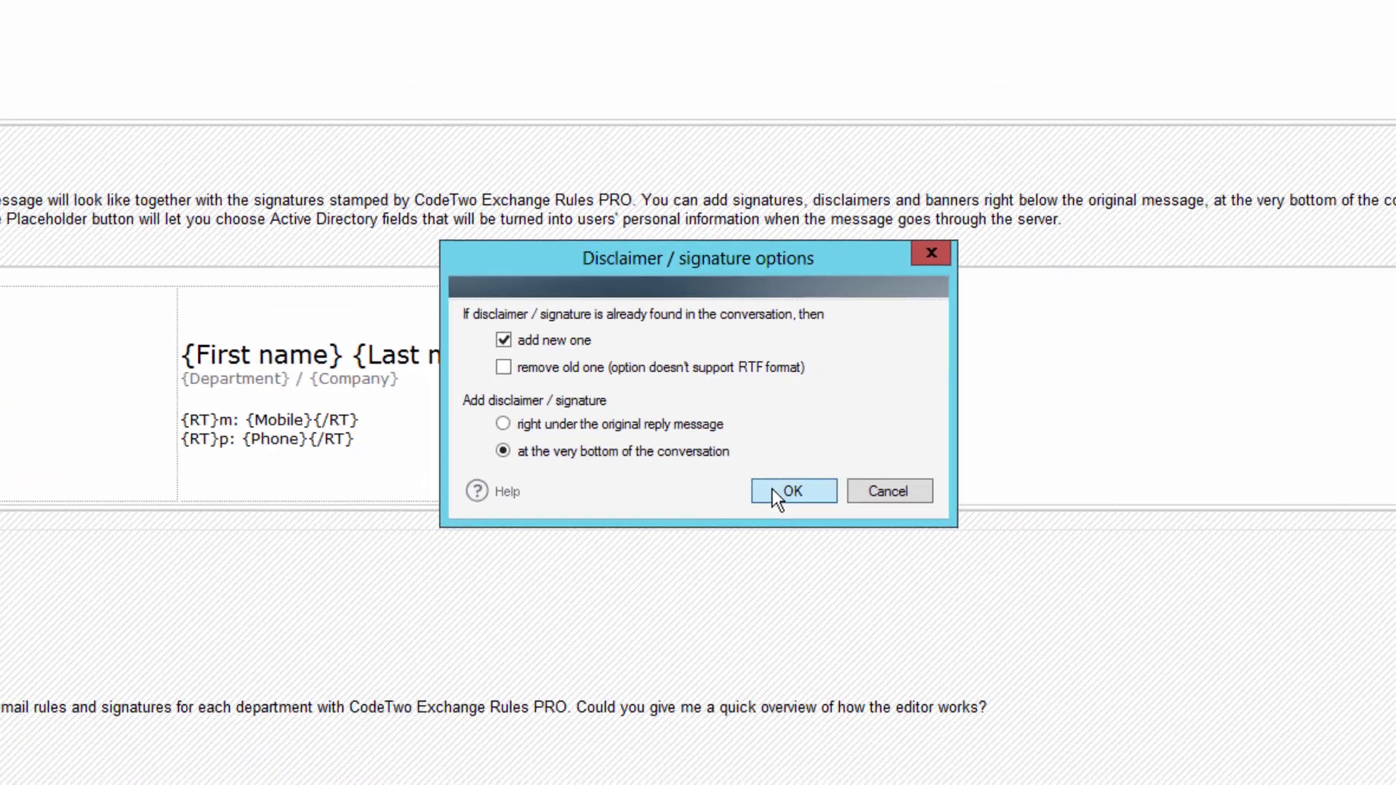
click(781, 490)
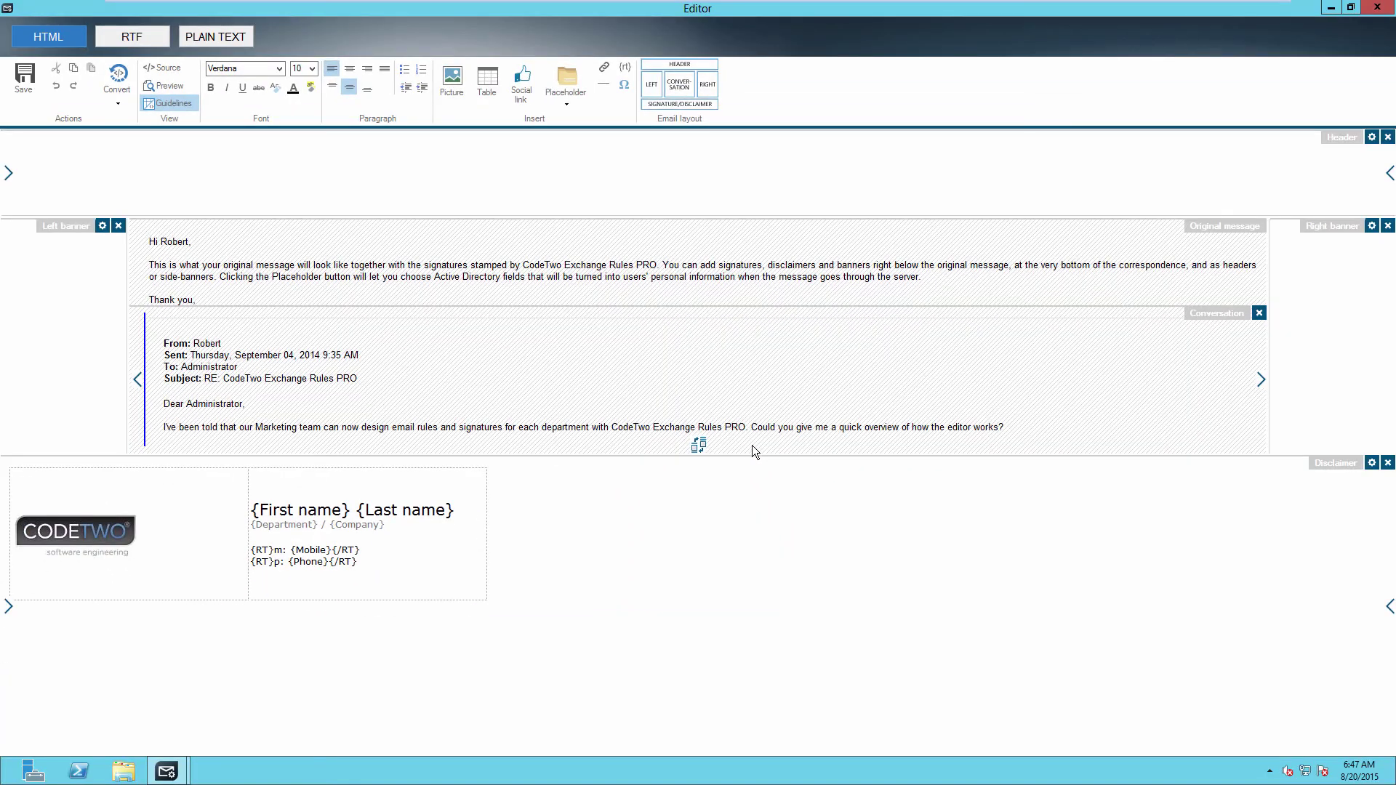
click(1372, 463)
click(603, 406)
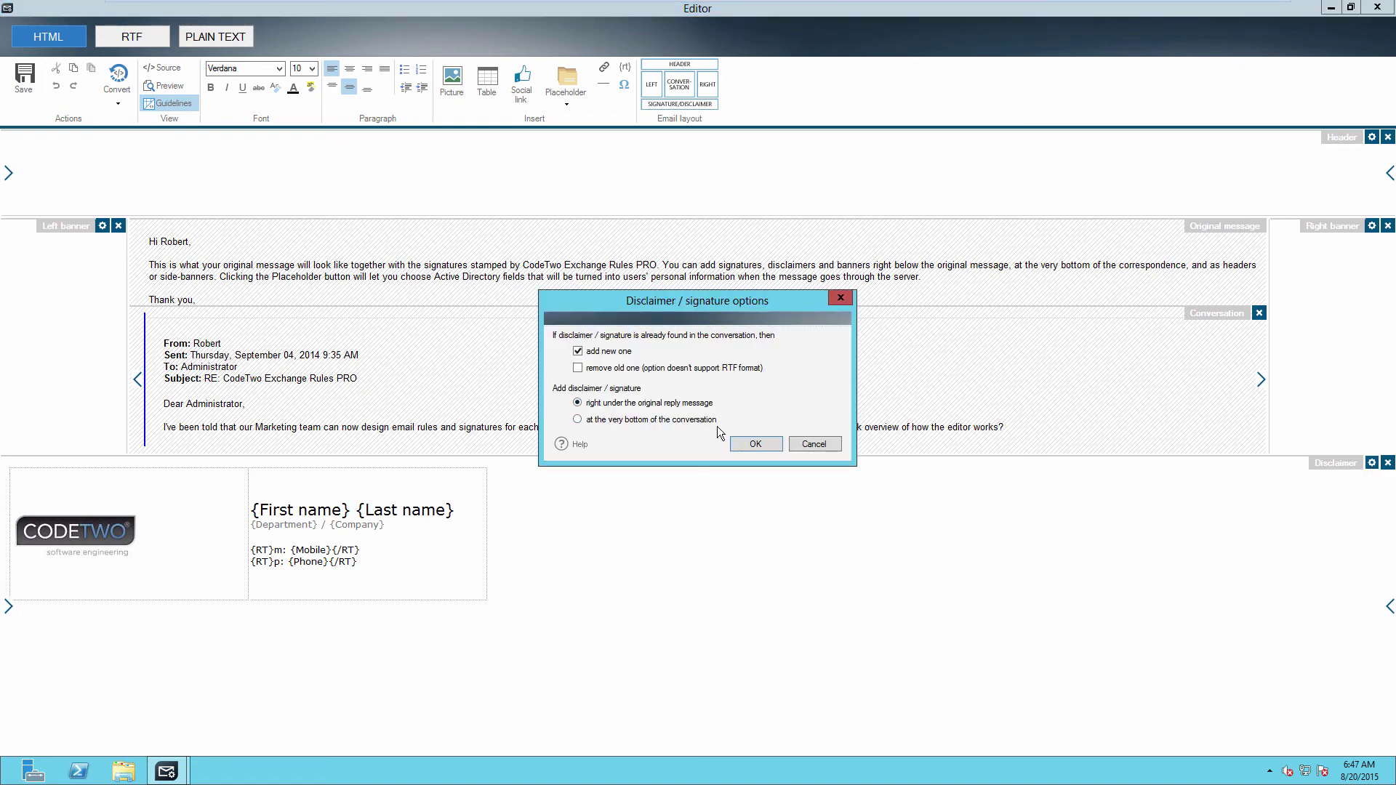
click(752, 444)
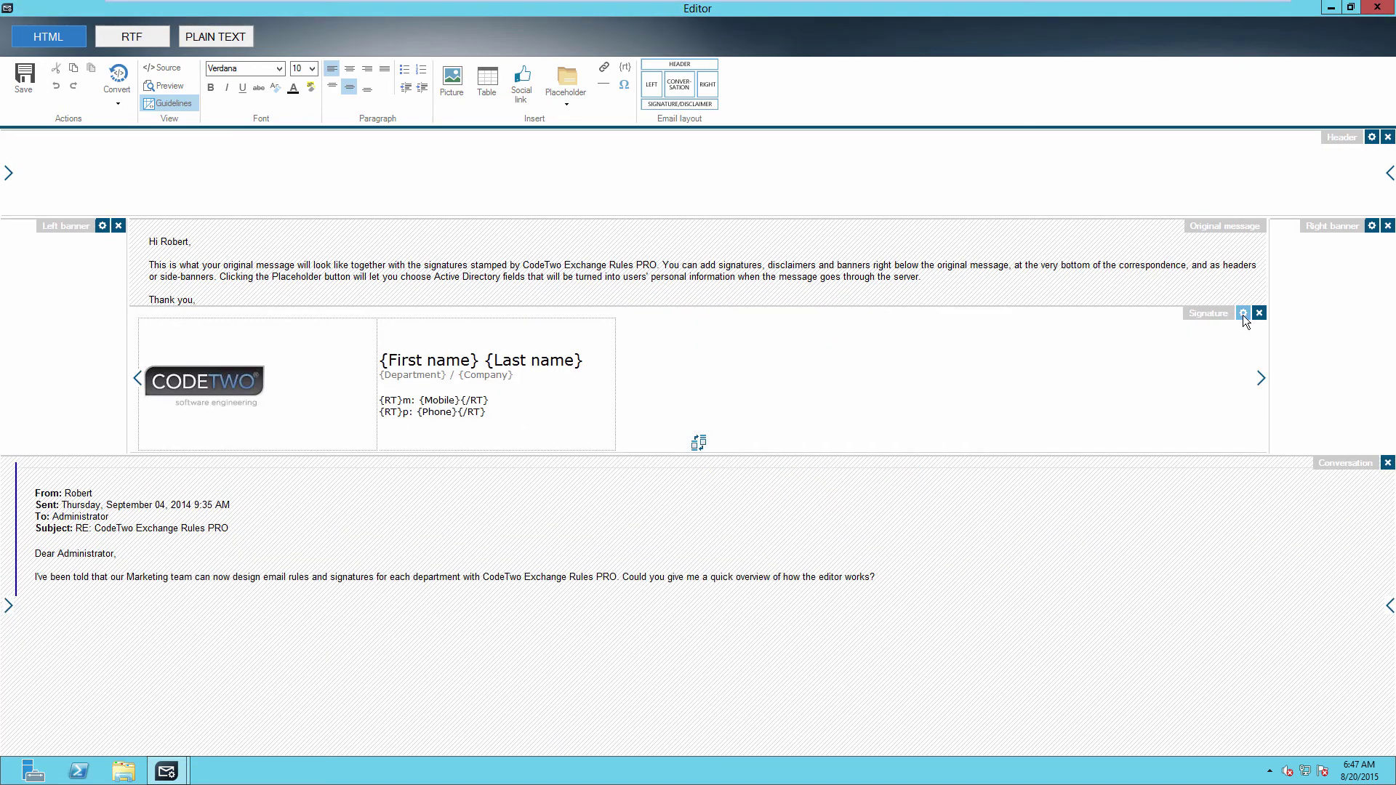
- Make the signature replace old signatures, and save the template despite the missing-templates warning
click(1243, 313)
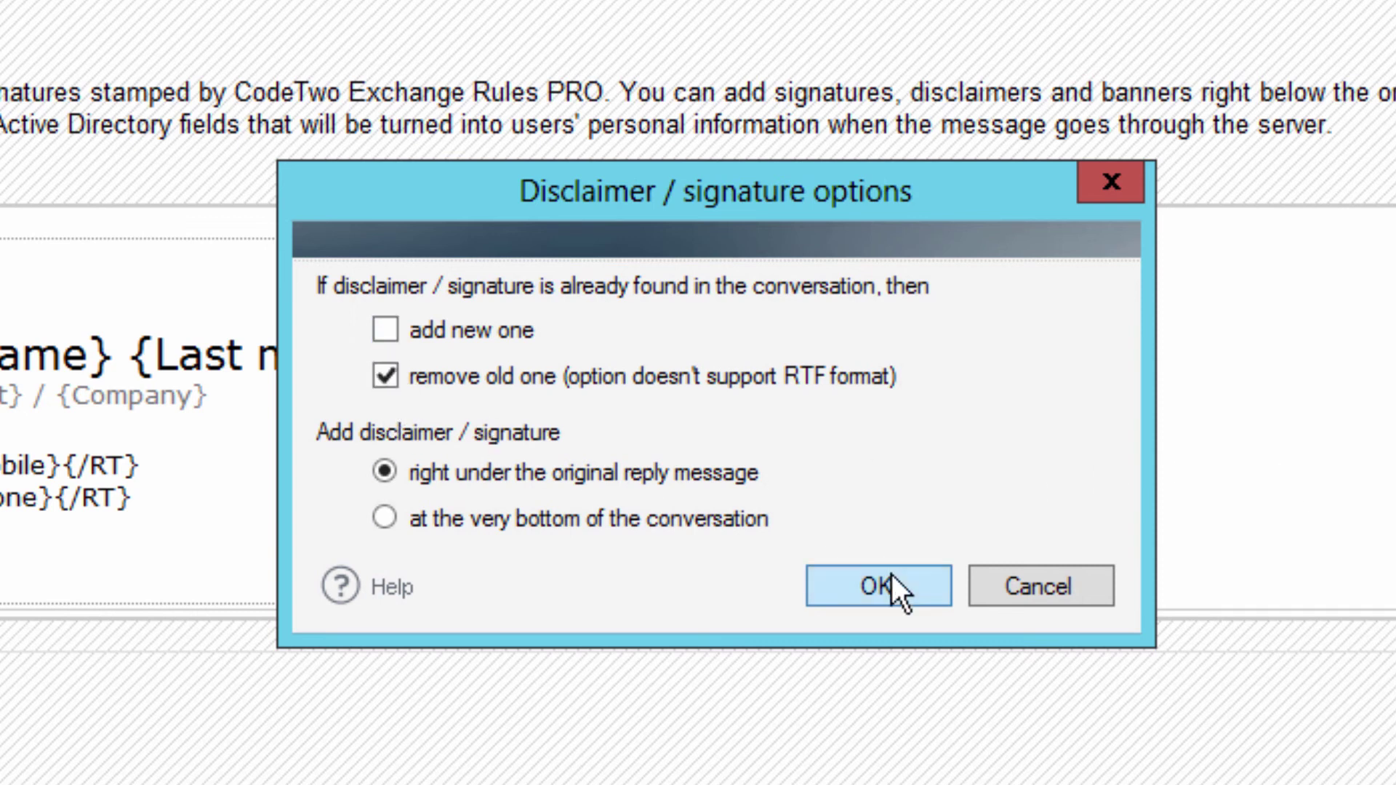
click(876, 587)
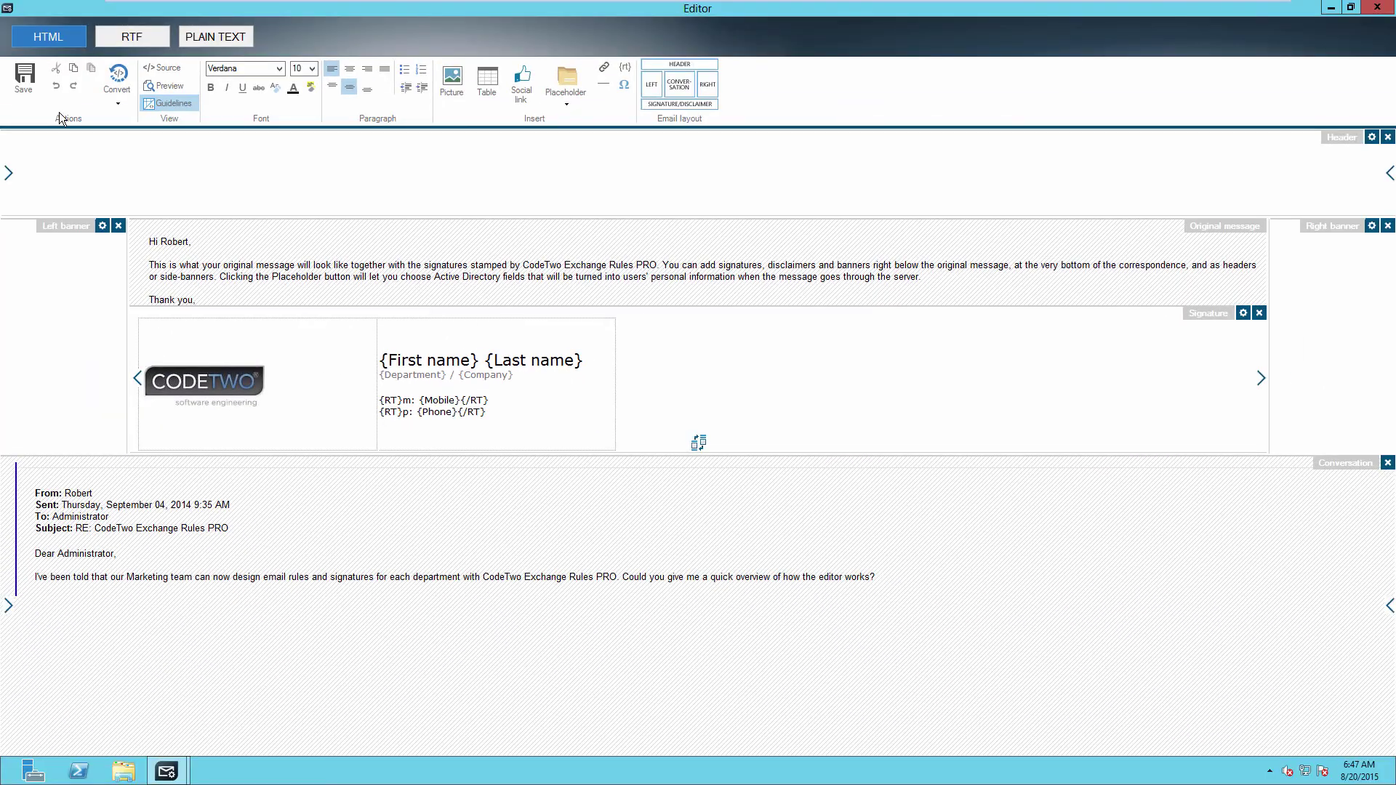
click(24, 79)
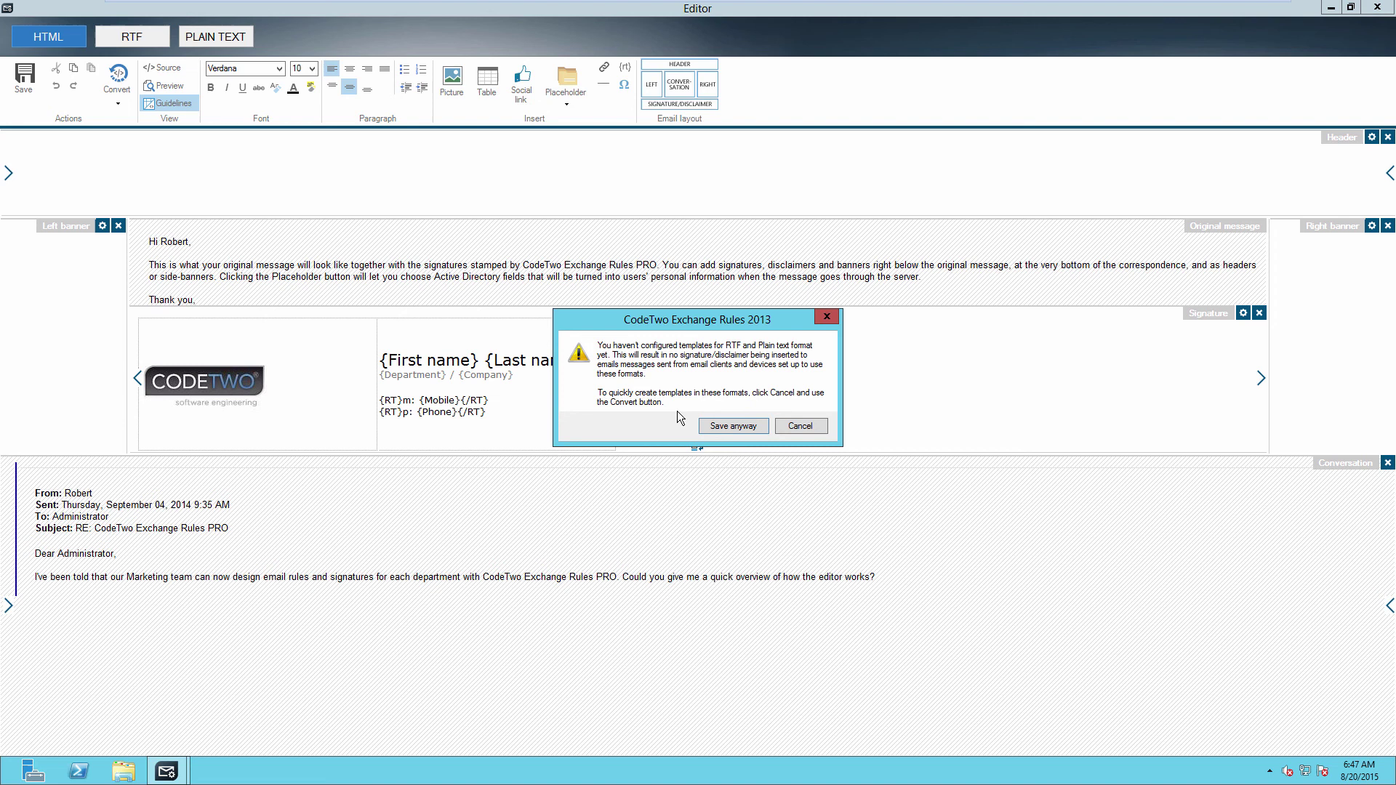
click(723, 427)
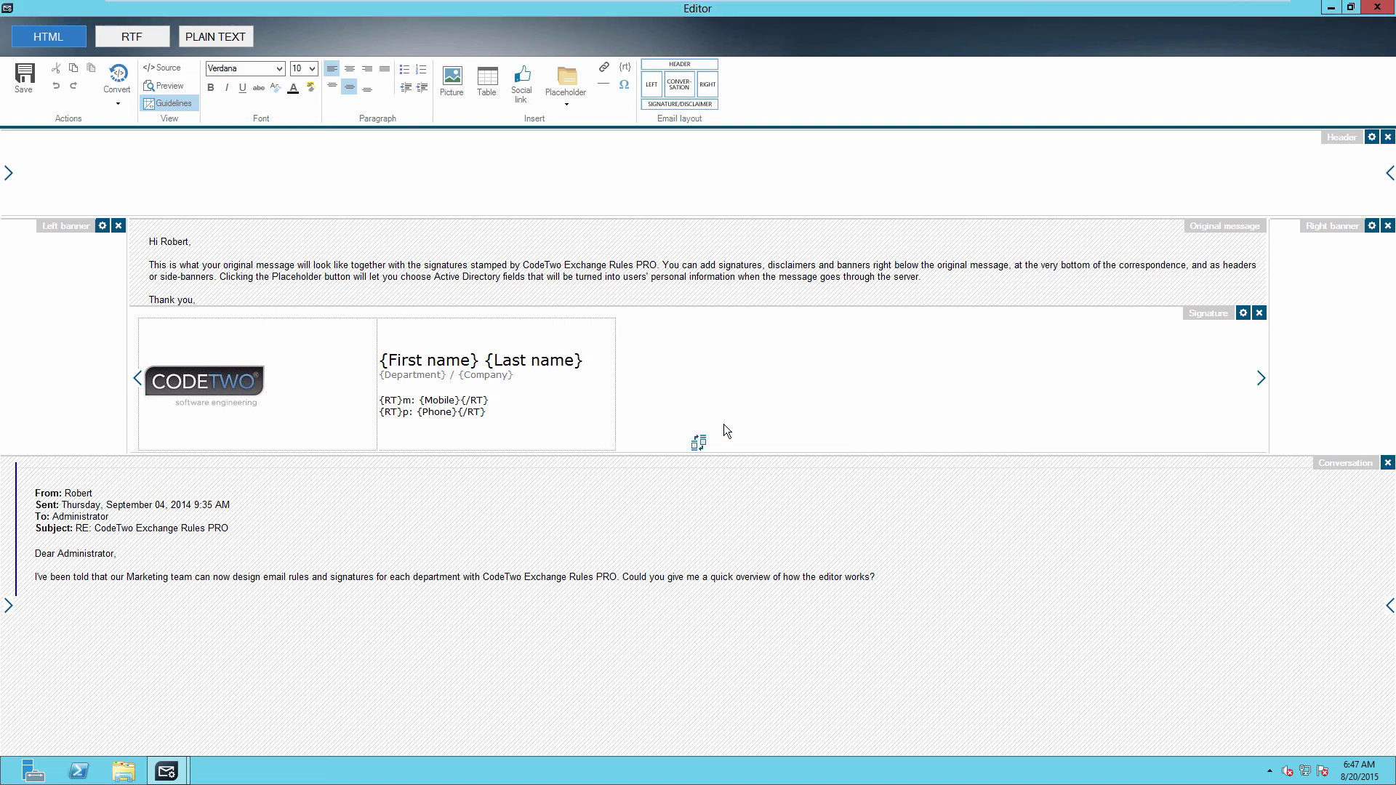